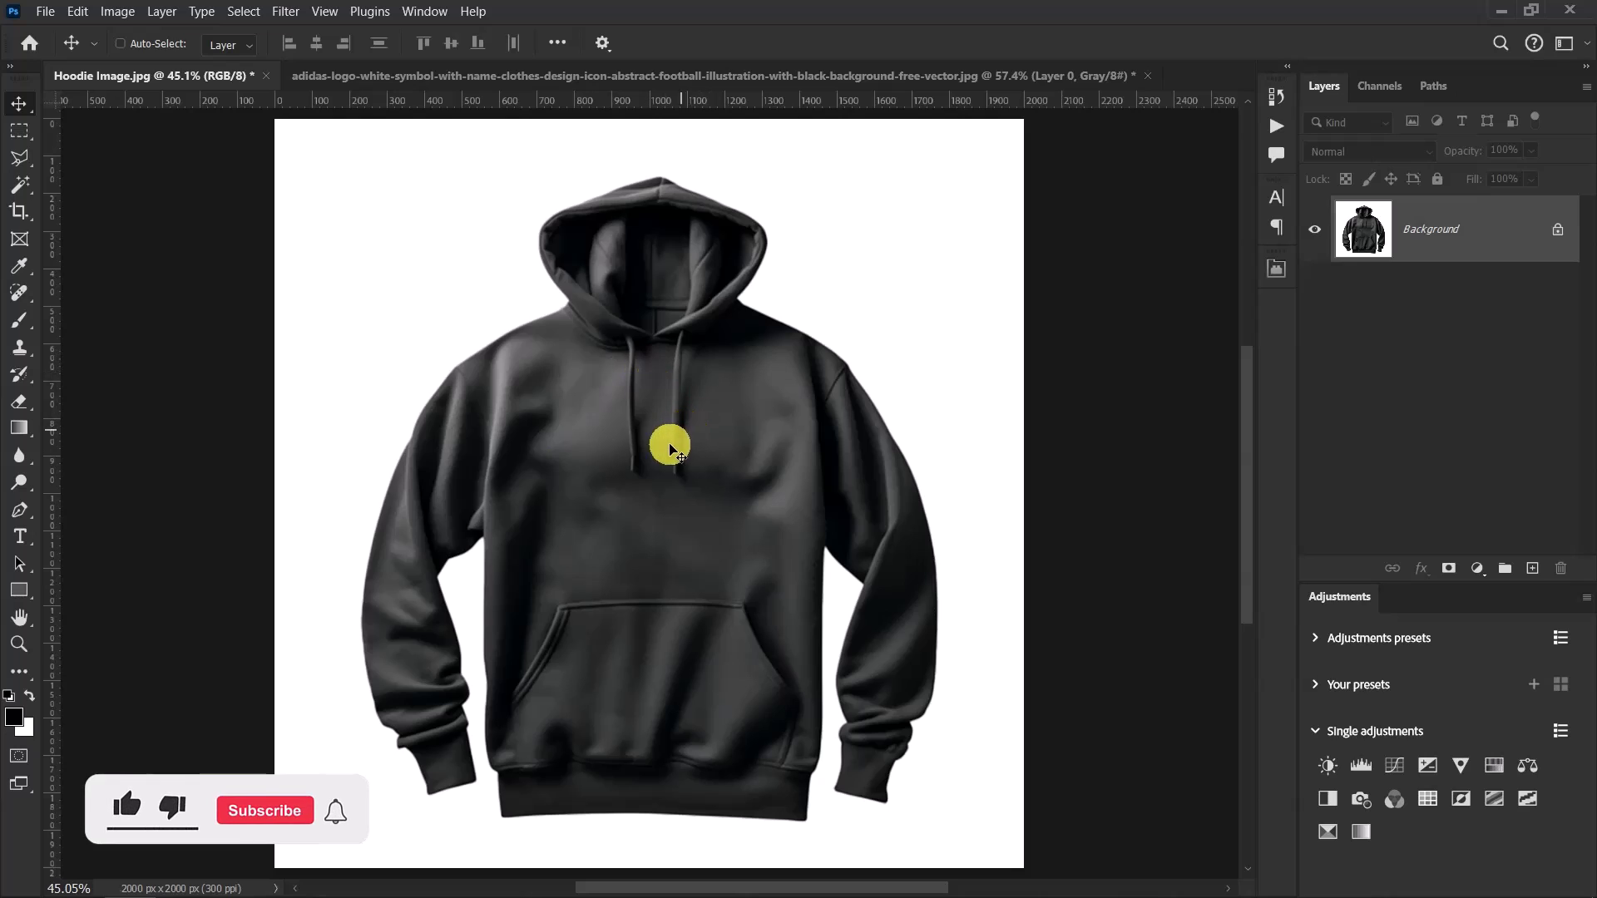
Step: Copy the adidas logo, paste it onto the hoodie photo as a new layer, and lower its opacity
left_click(743, 75)
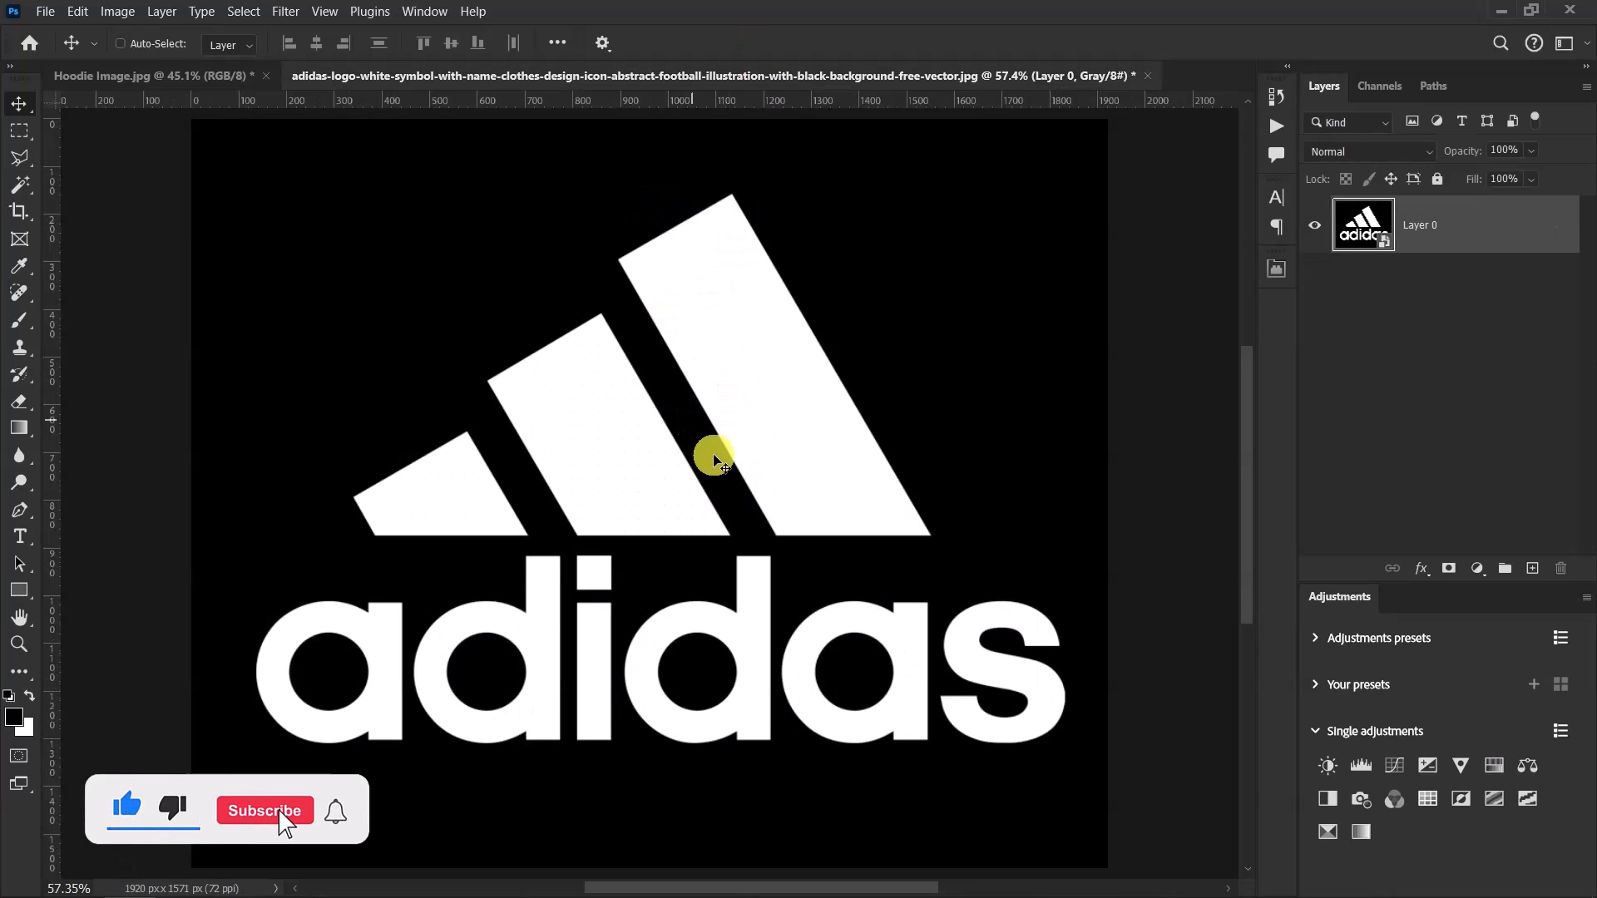
key("ctrl")
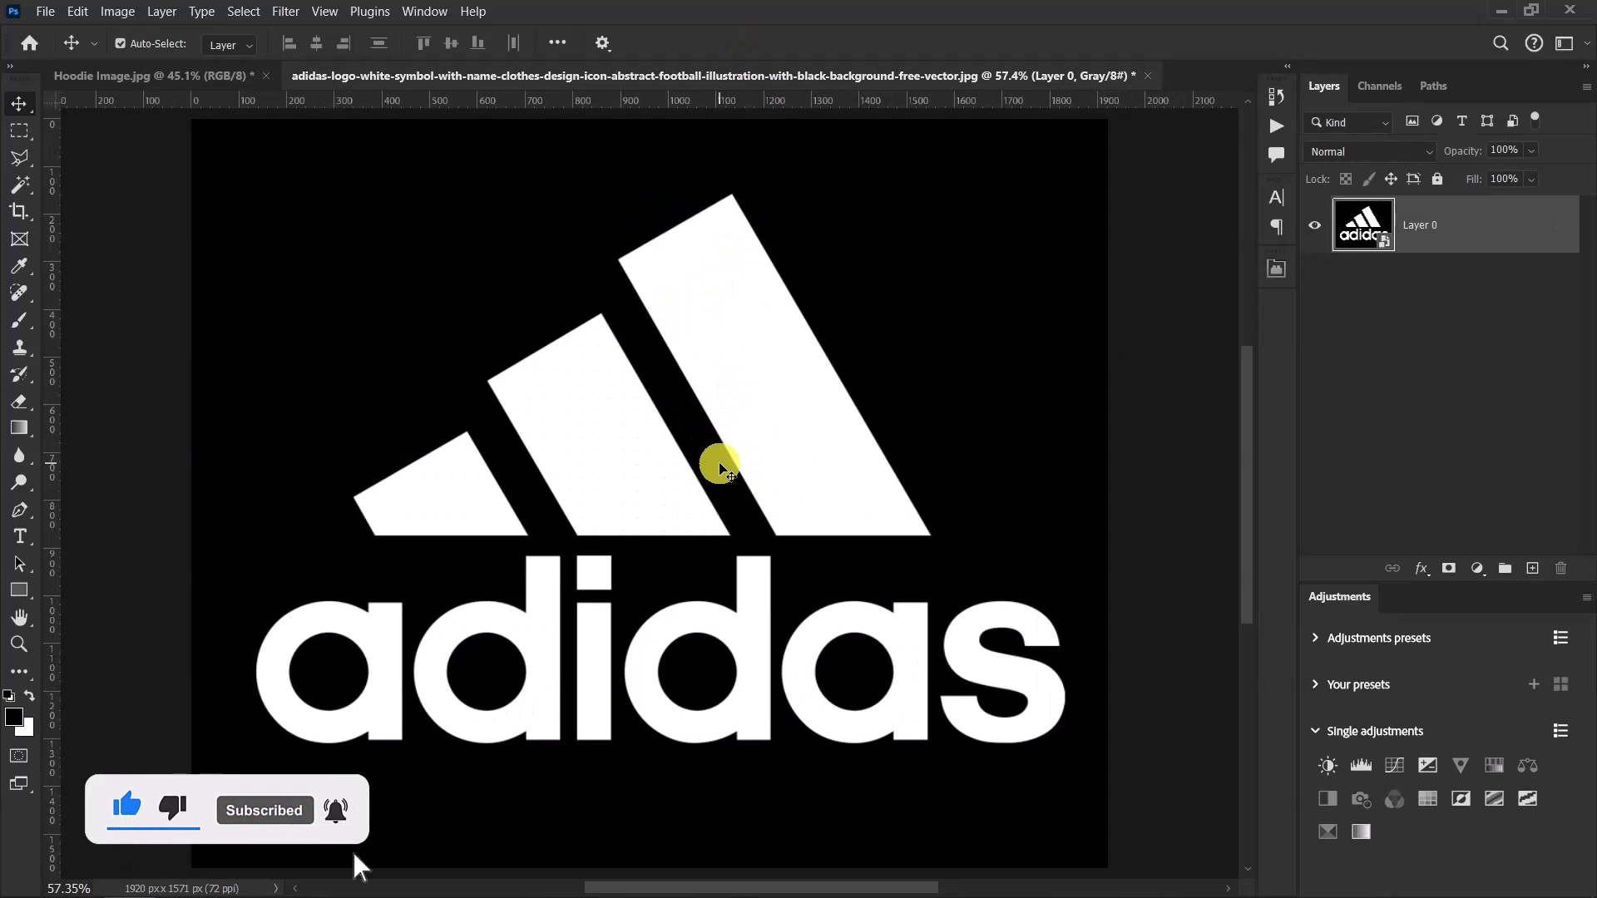
left_click(173, 78)
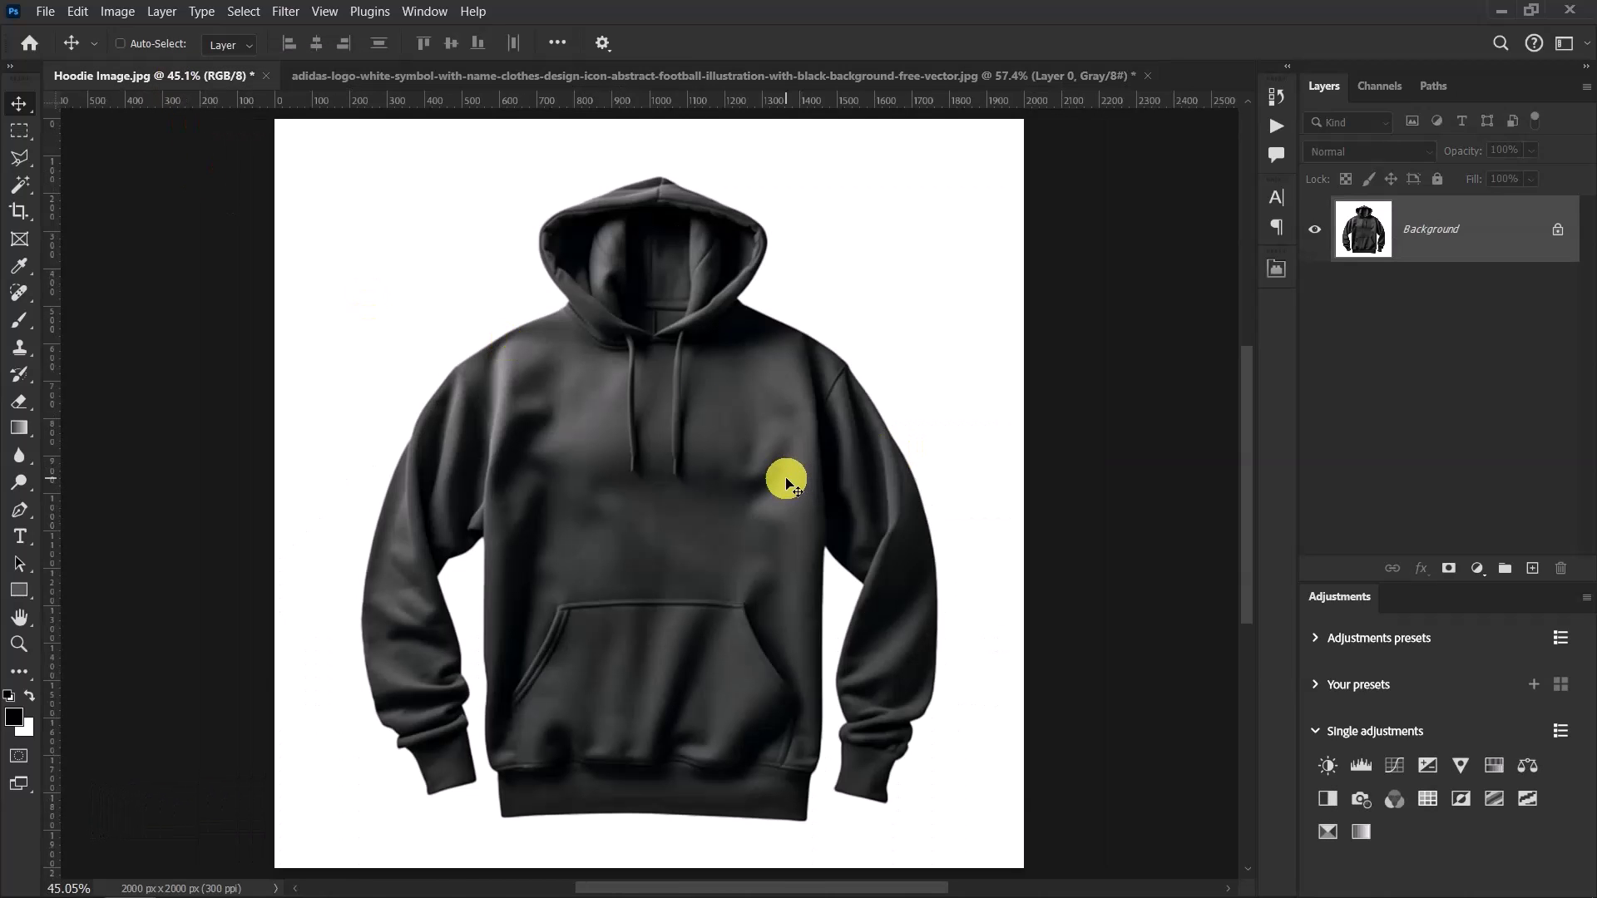
key("ctrl+v")
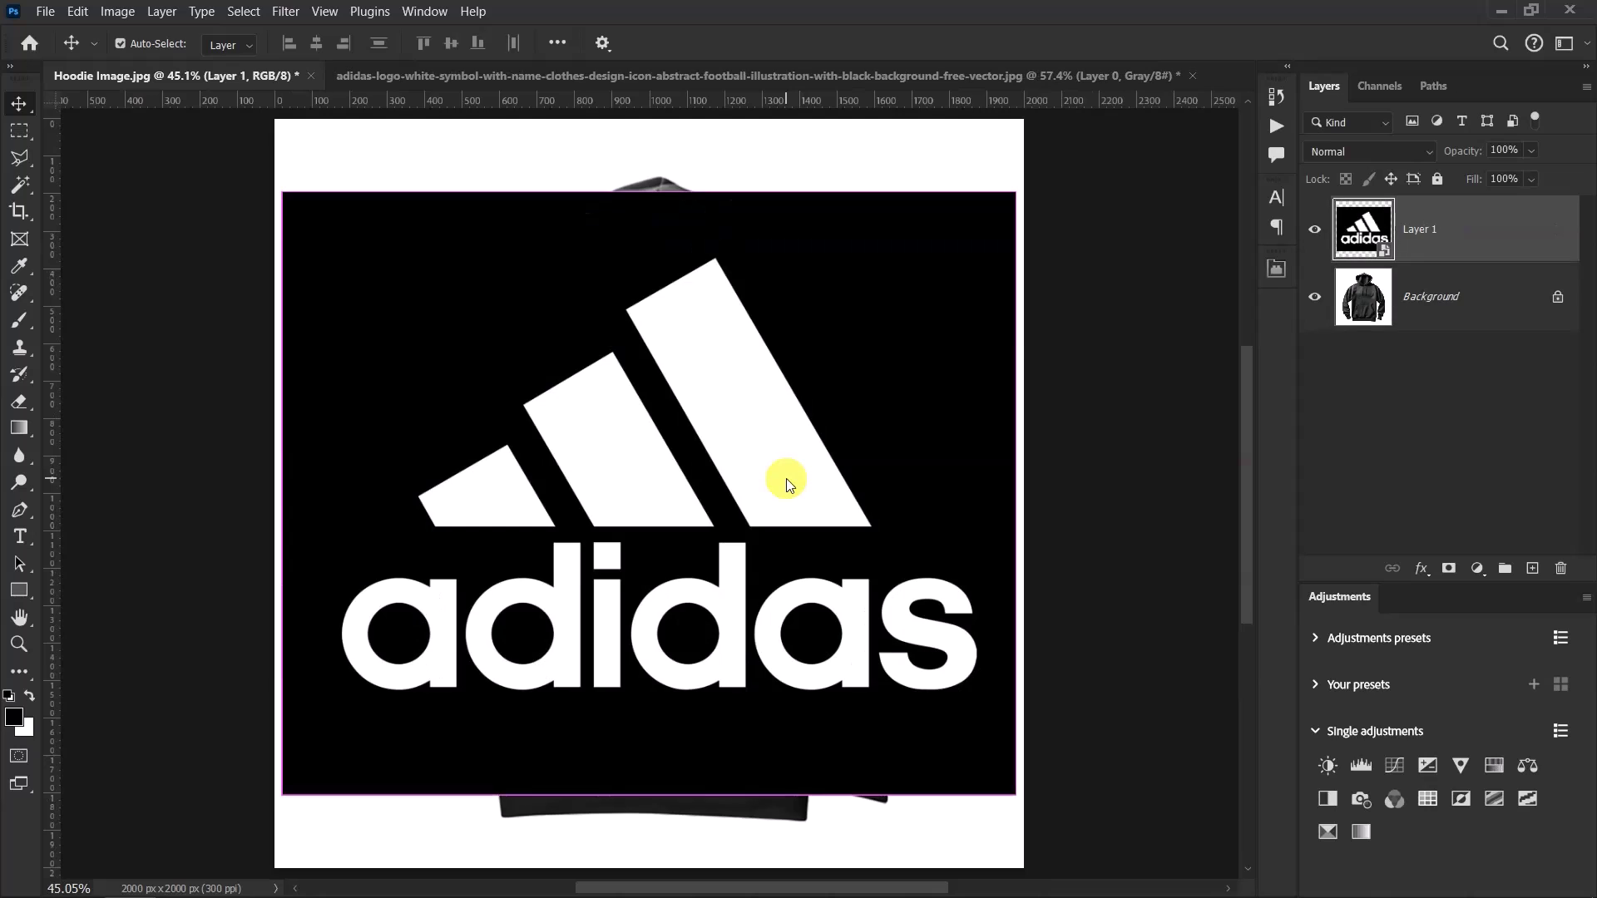
left_click_drag(1464, 151, 1416, 171)
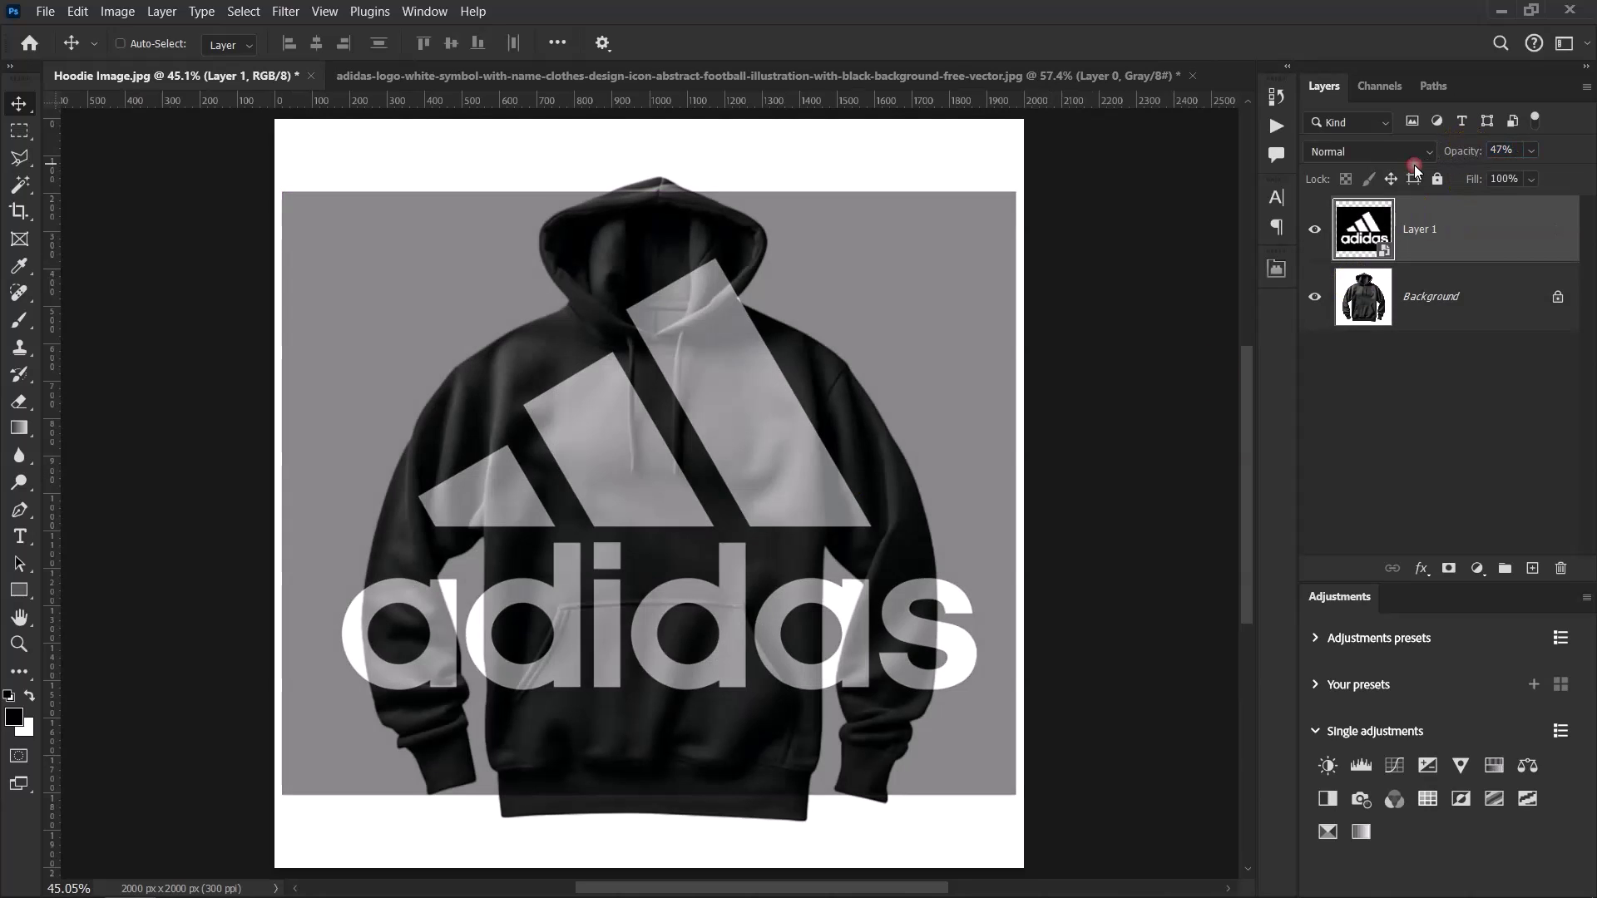
scroll(632, 466, "up", 1)
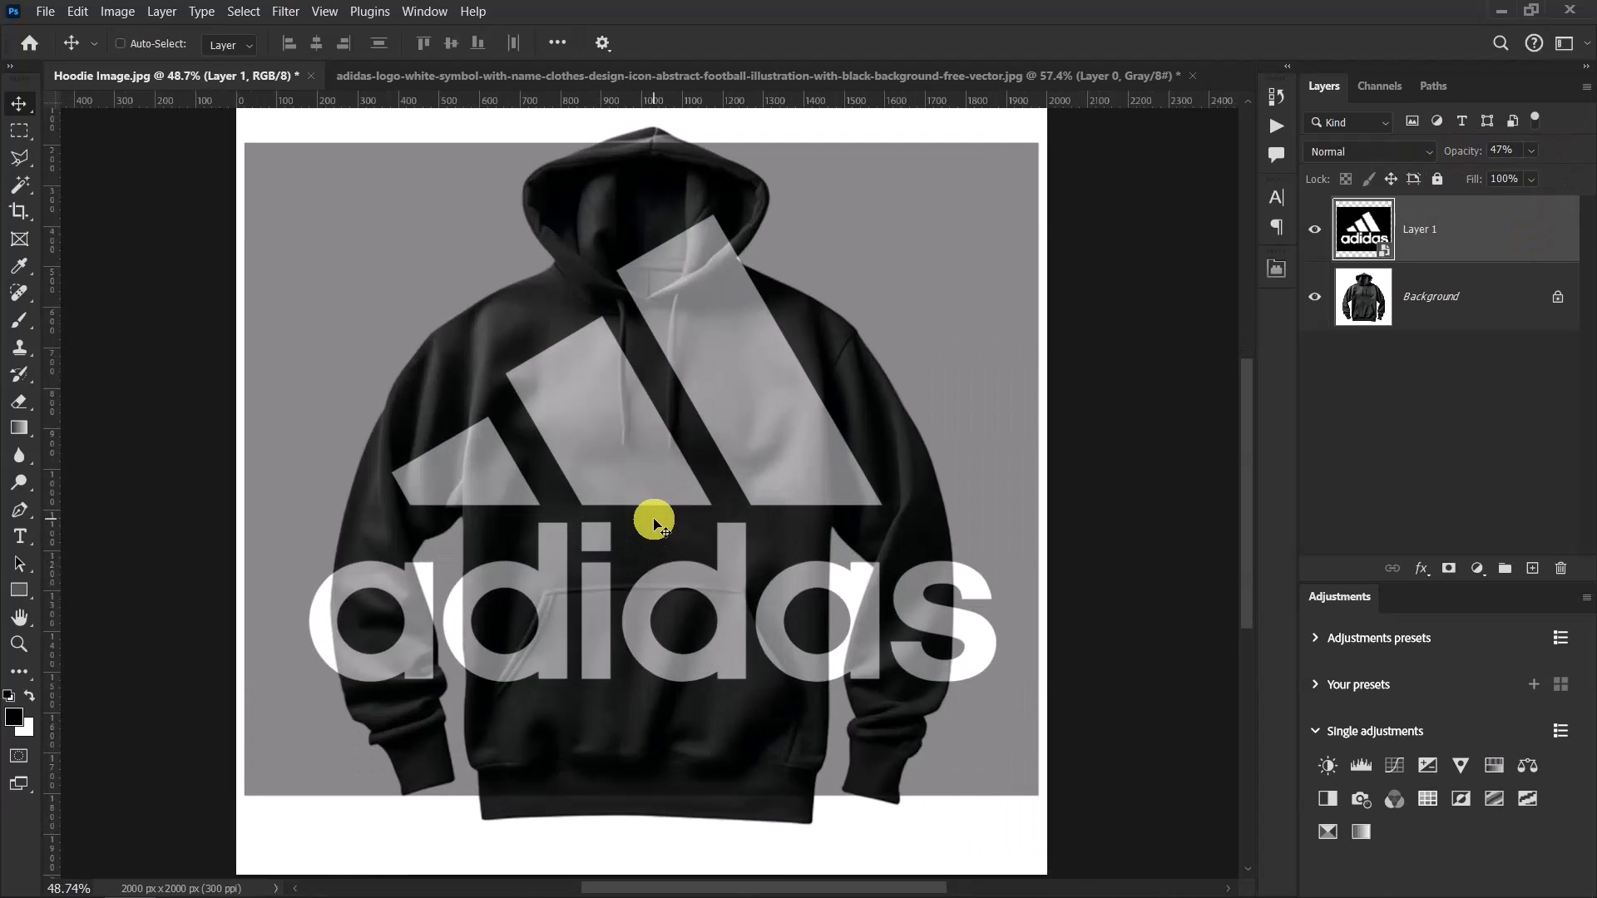
scroll(749, 312, "up", 1)
Step: Free-transform the logo down to about 7.6% and centre it on the hoodie's chest
key("ctrl+t")
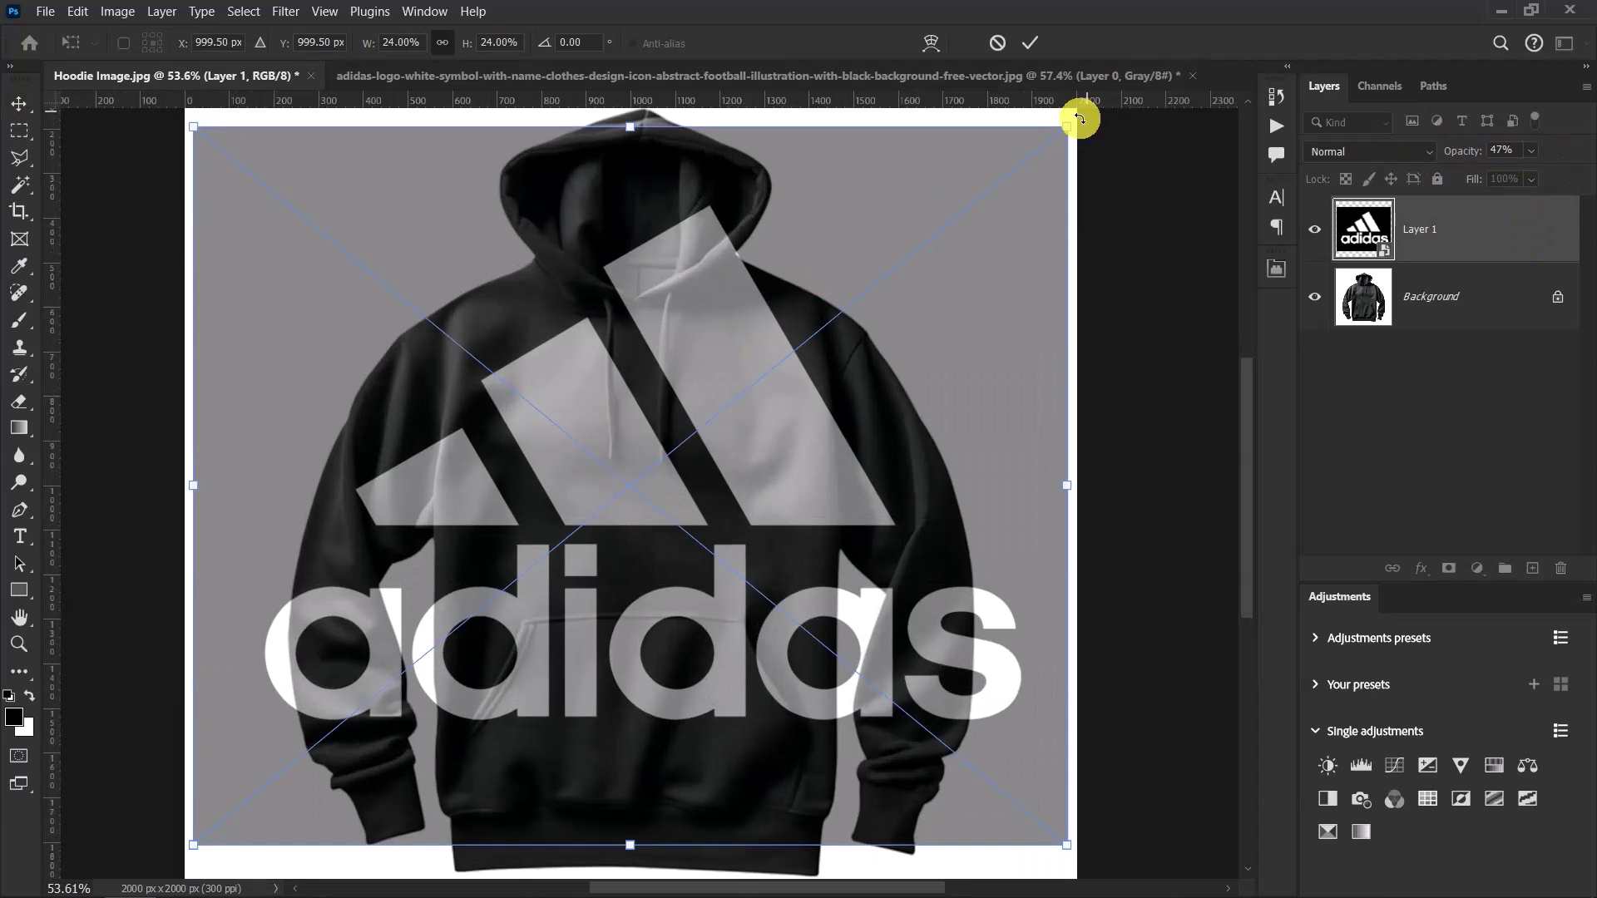
left_click_drag(1068, 129, 732, 326)
scroll(640, 507, "up", 2)
scroll(640, 527, "up", 2)
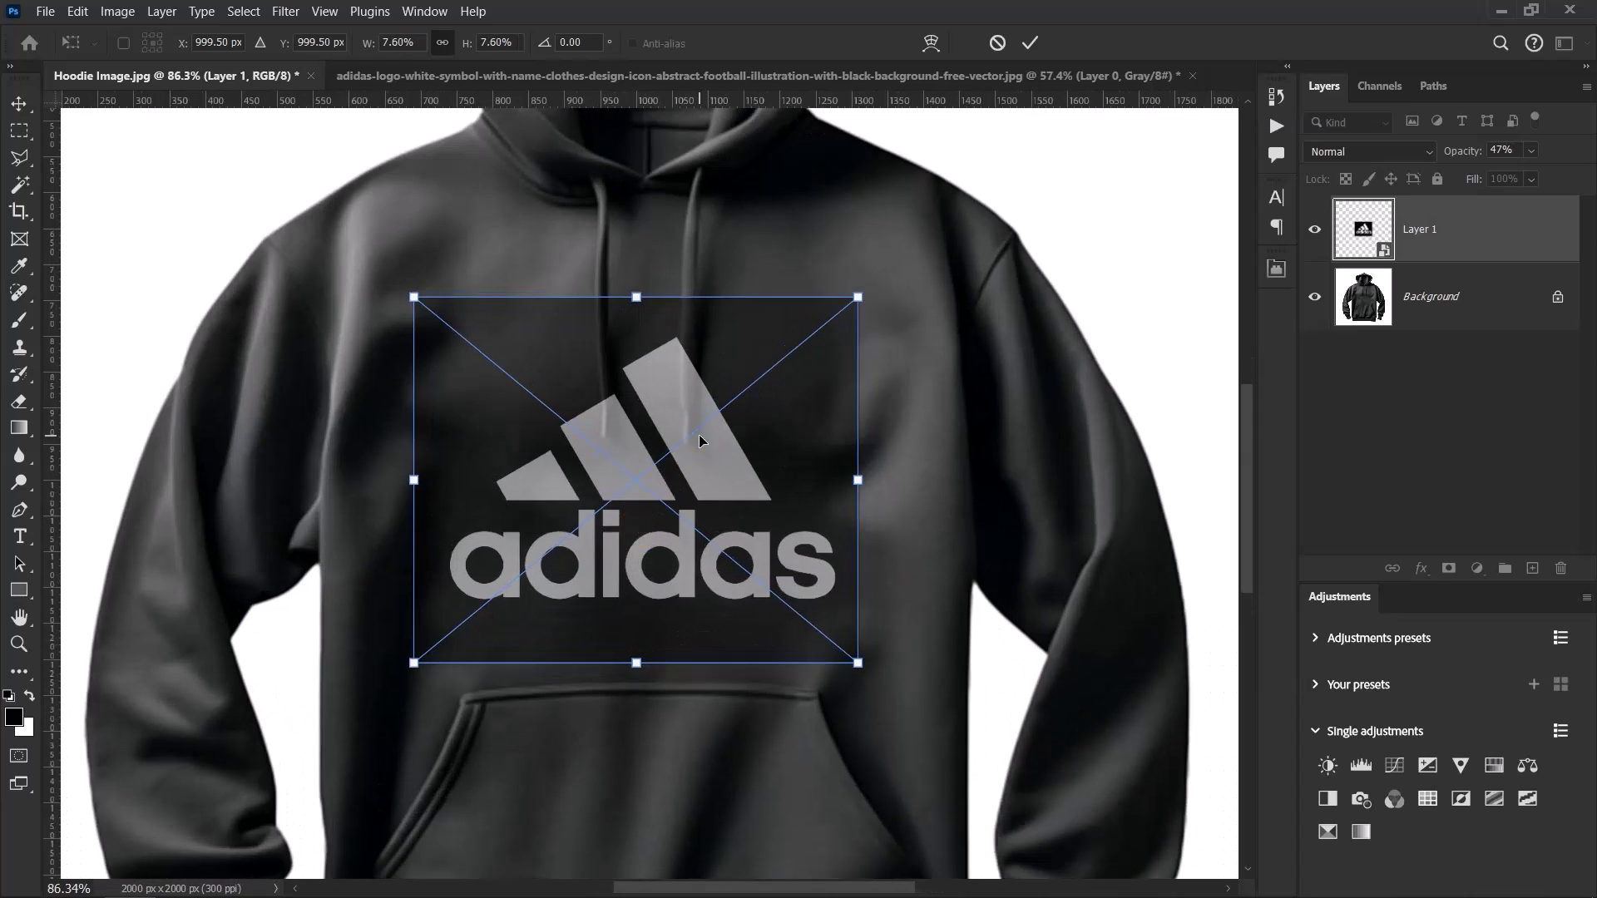
left_click_drag(700, 438, 704, 421)
scroll(703, 424, "down", 3)
scroll(703, 436, "up", 1)
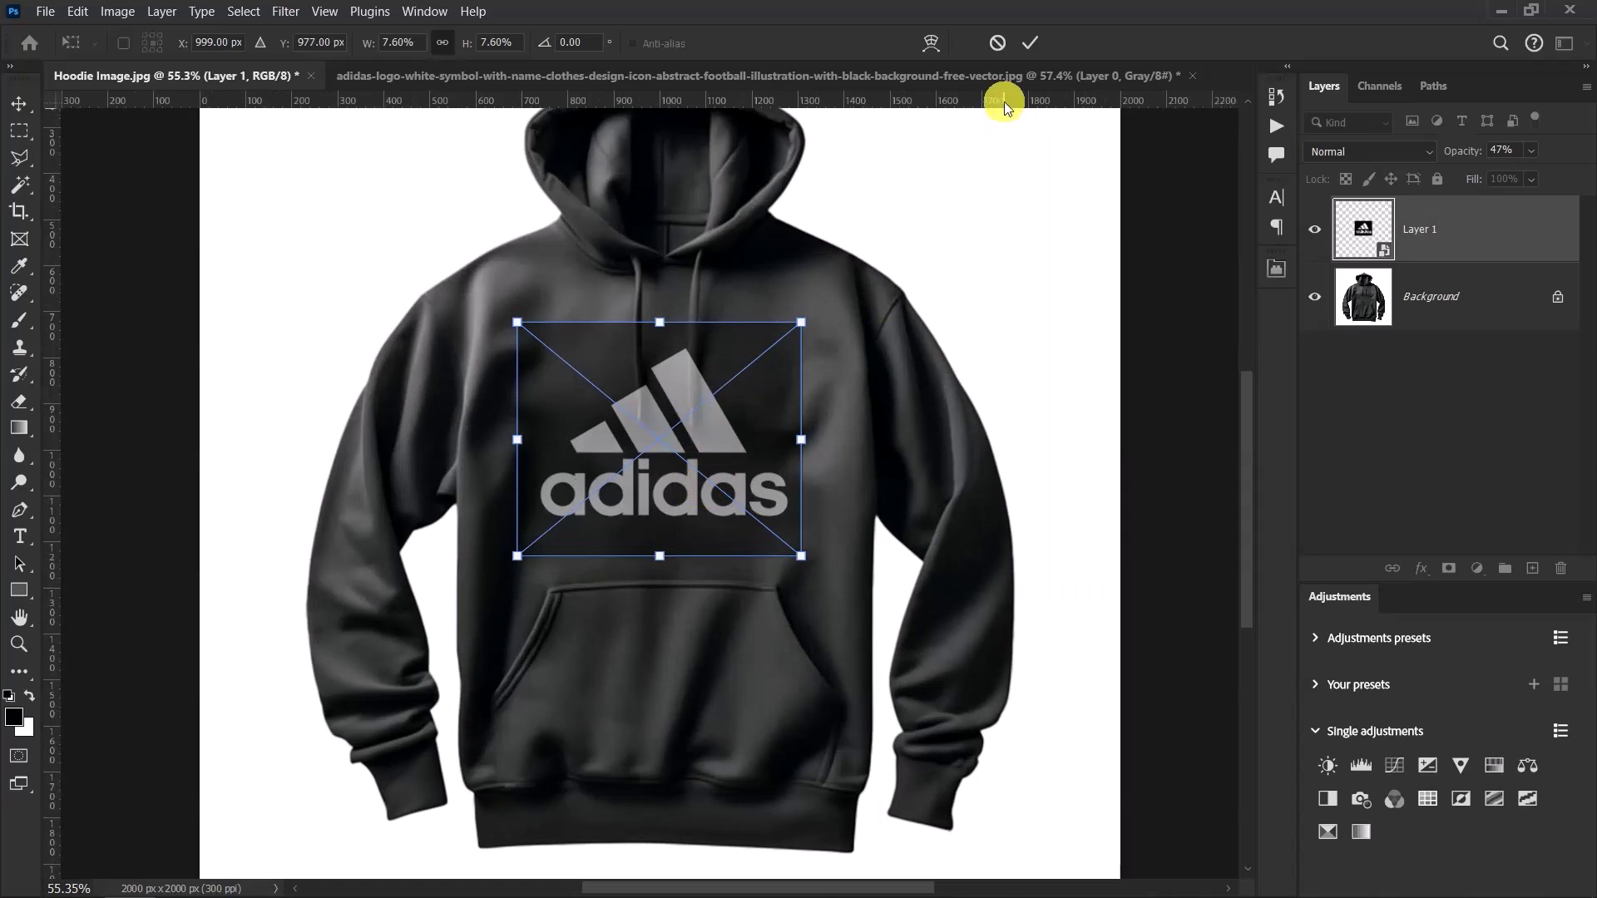
left_click(1030, 42)
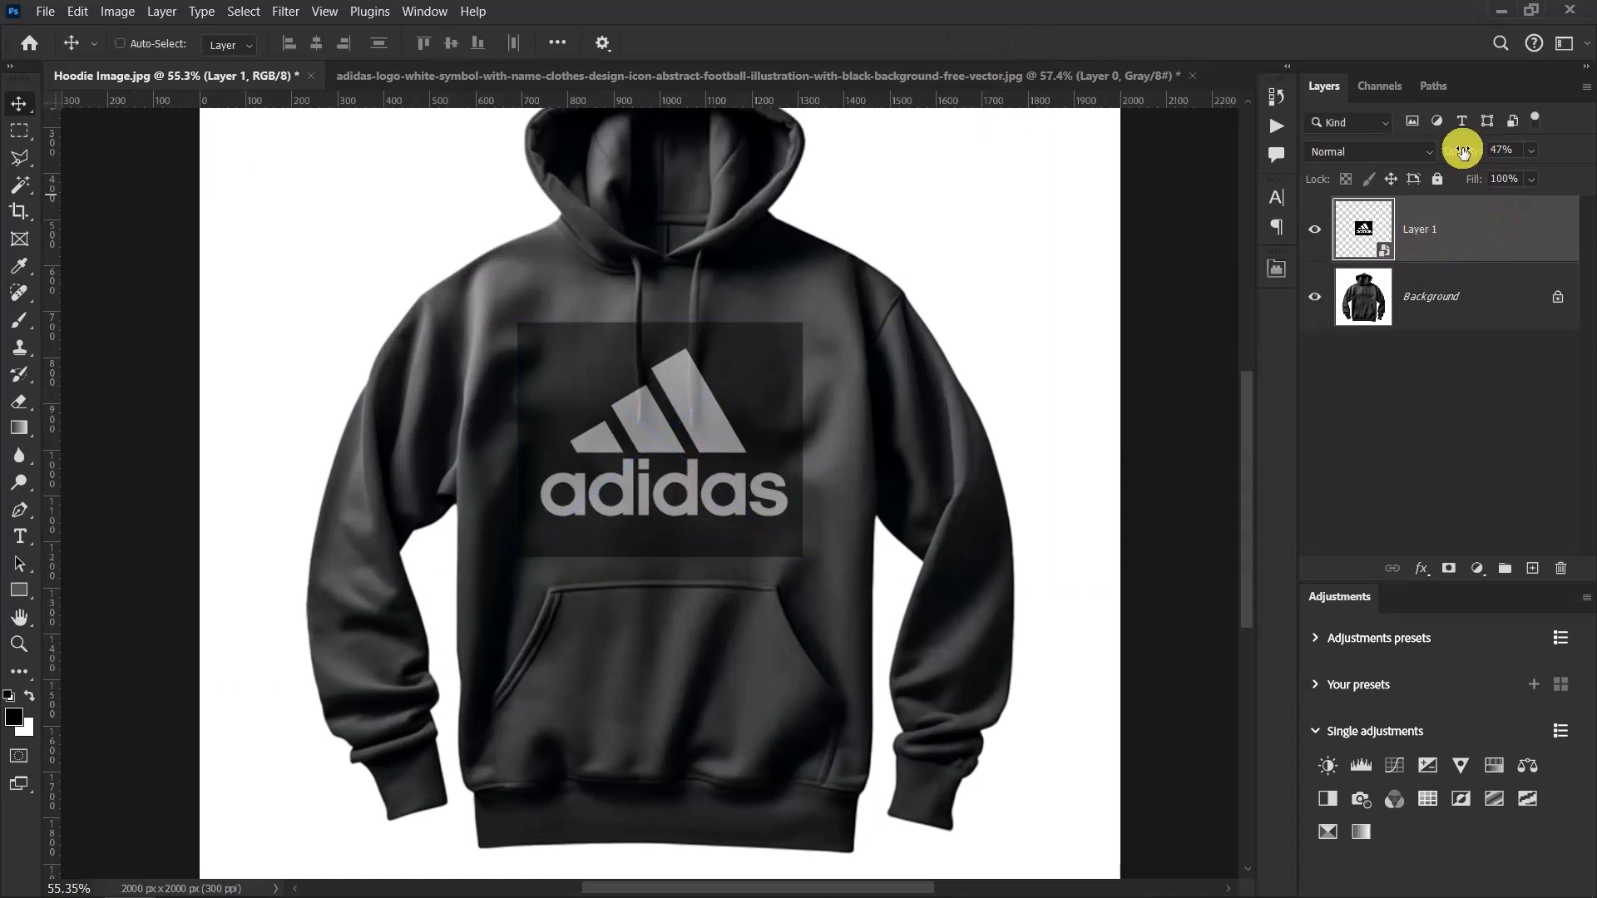
Step: Set the logo layer's opacity back to 100%
type("100")
key("Return")
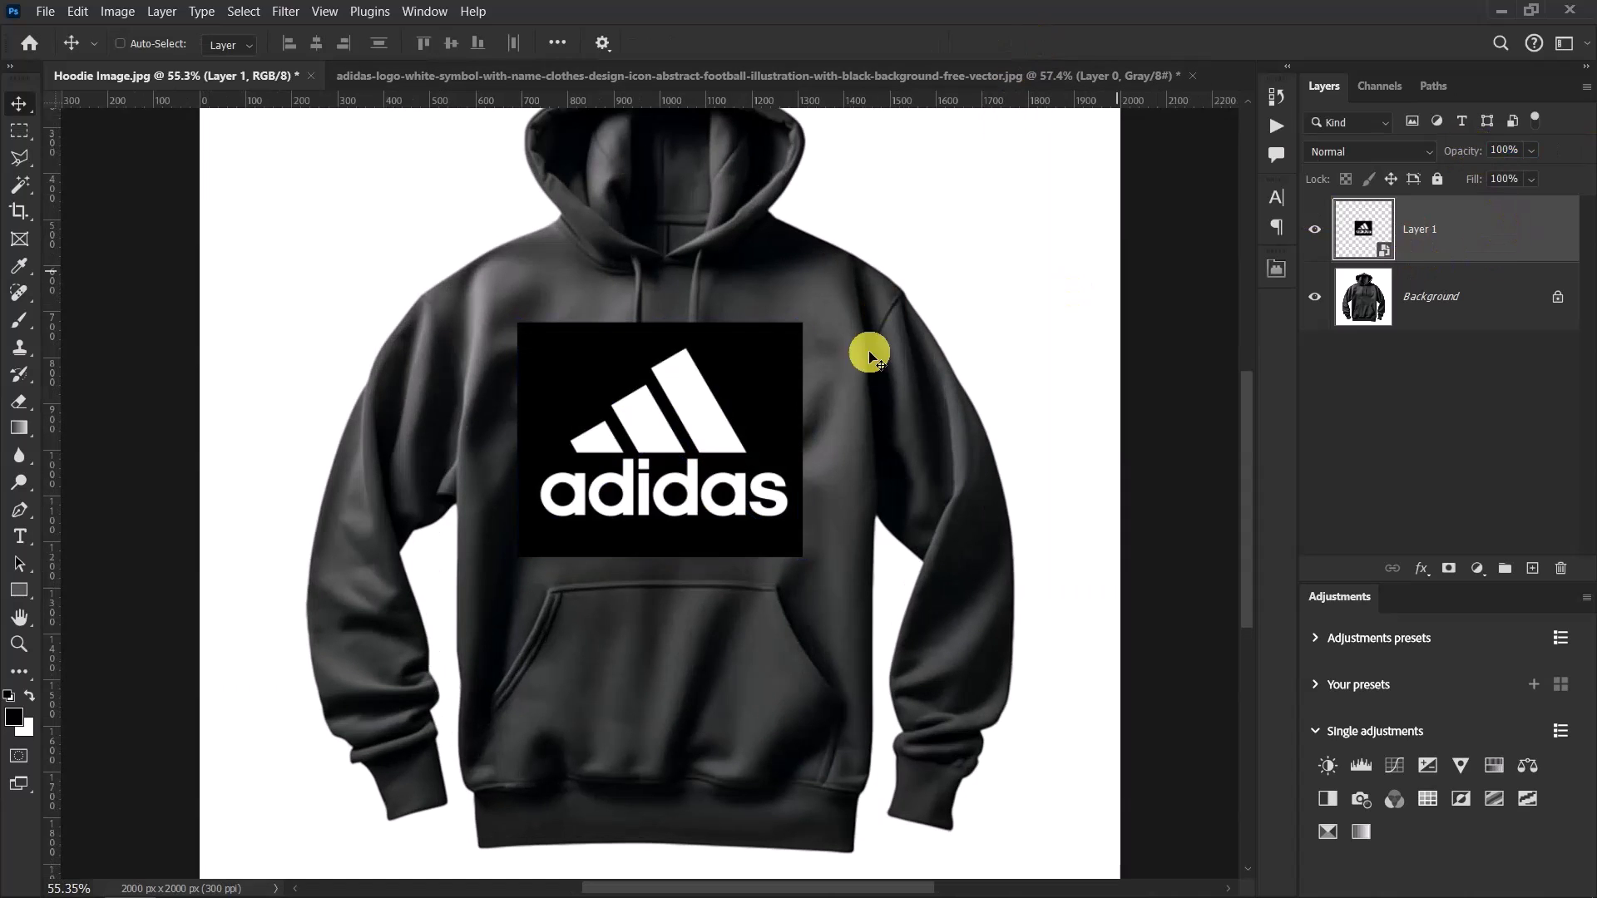
scroll(866, 346, "down", 1)
scroll(731, 356, "up", 2)
Step: Change Layer 1's blend mode to Screen so the logo's black box drops out
scroll(742, 344, "up", 1)
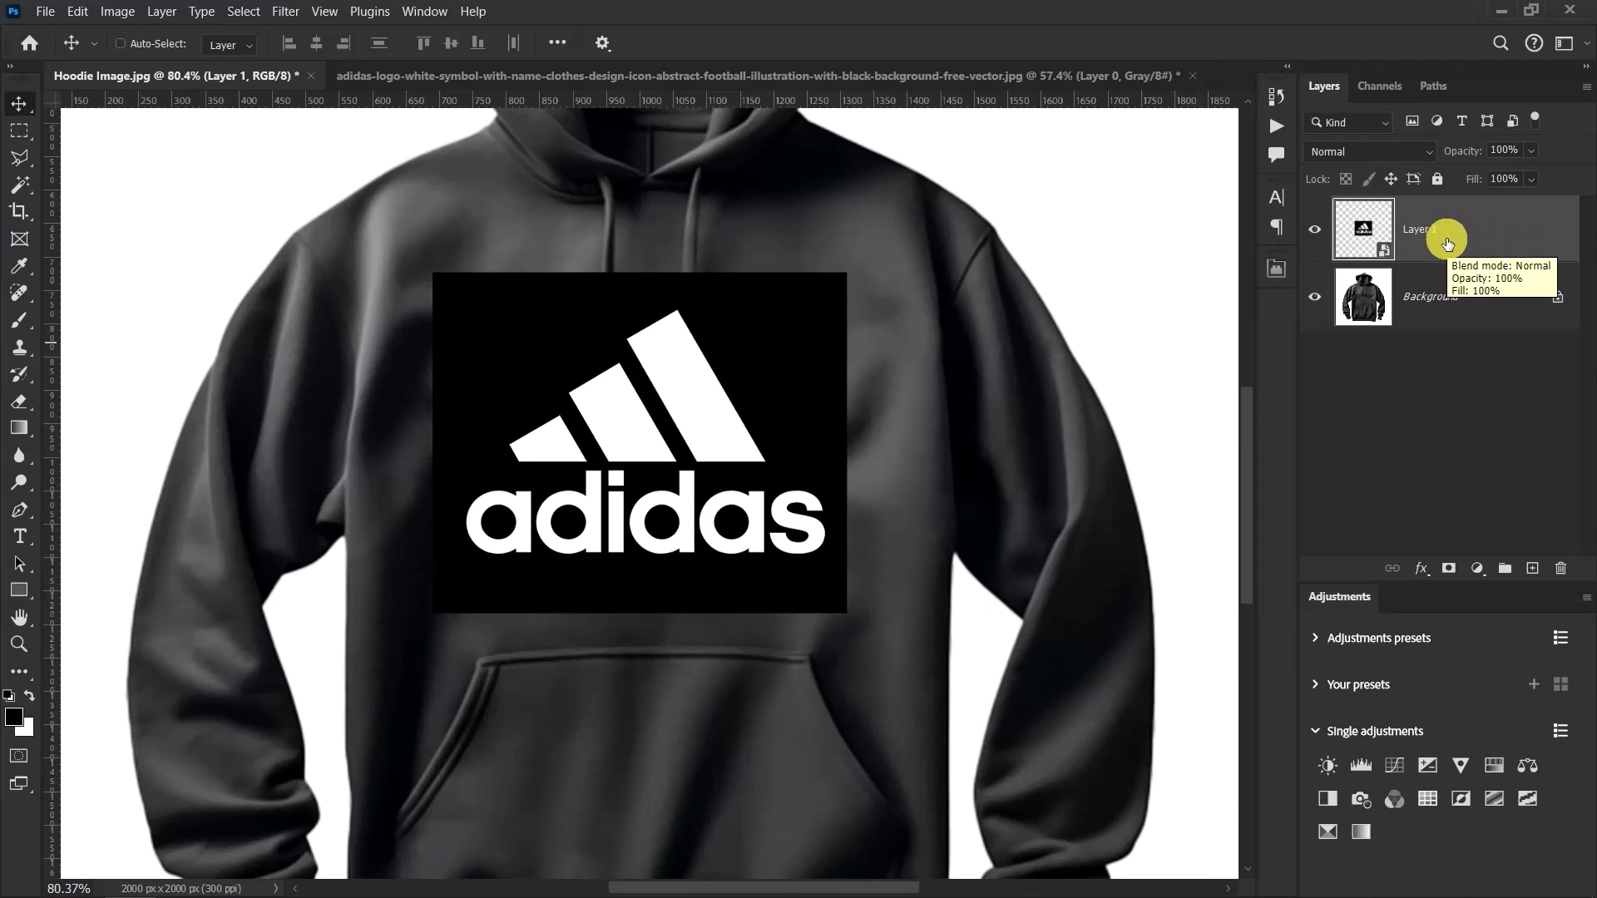
left_click(1380, 148)
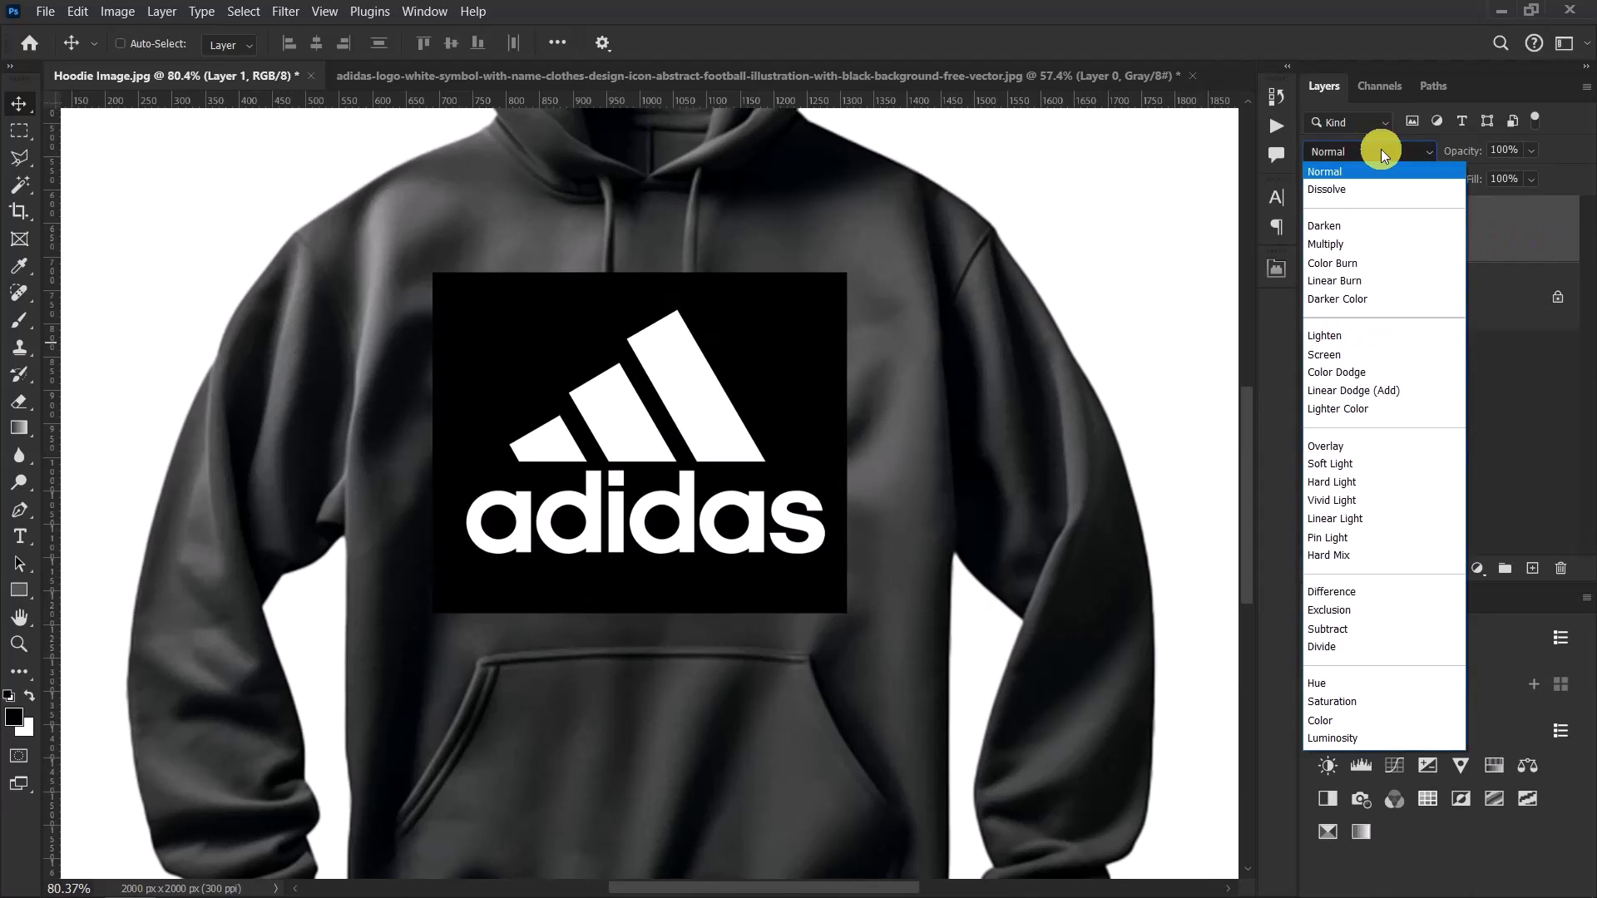
left_click(1334, 353)
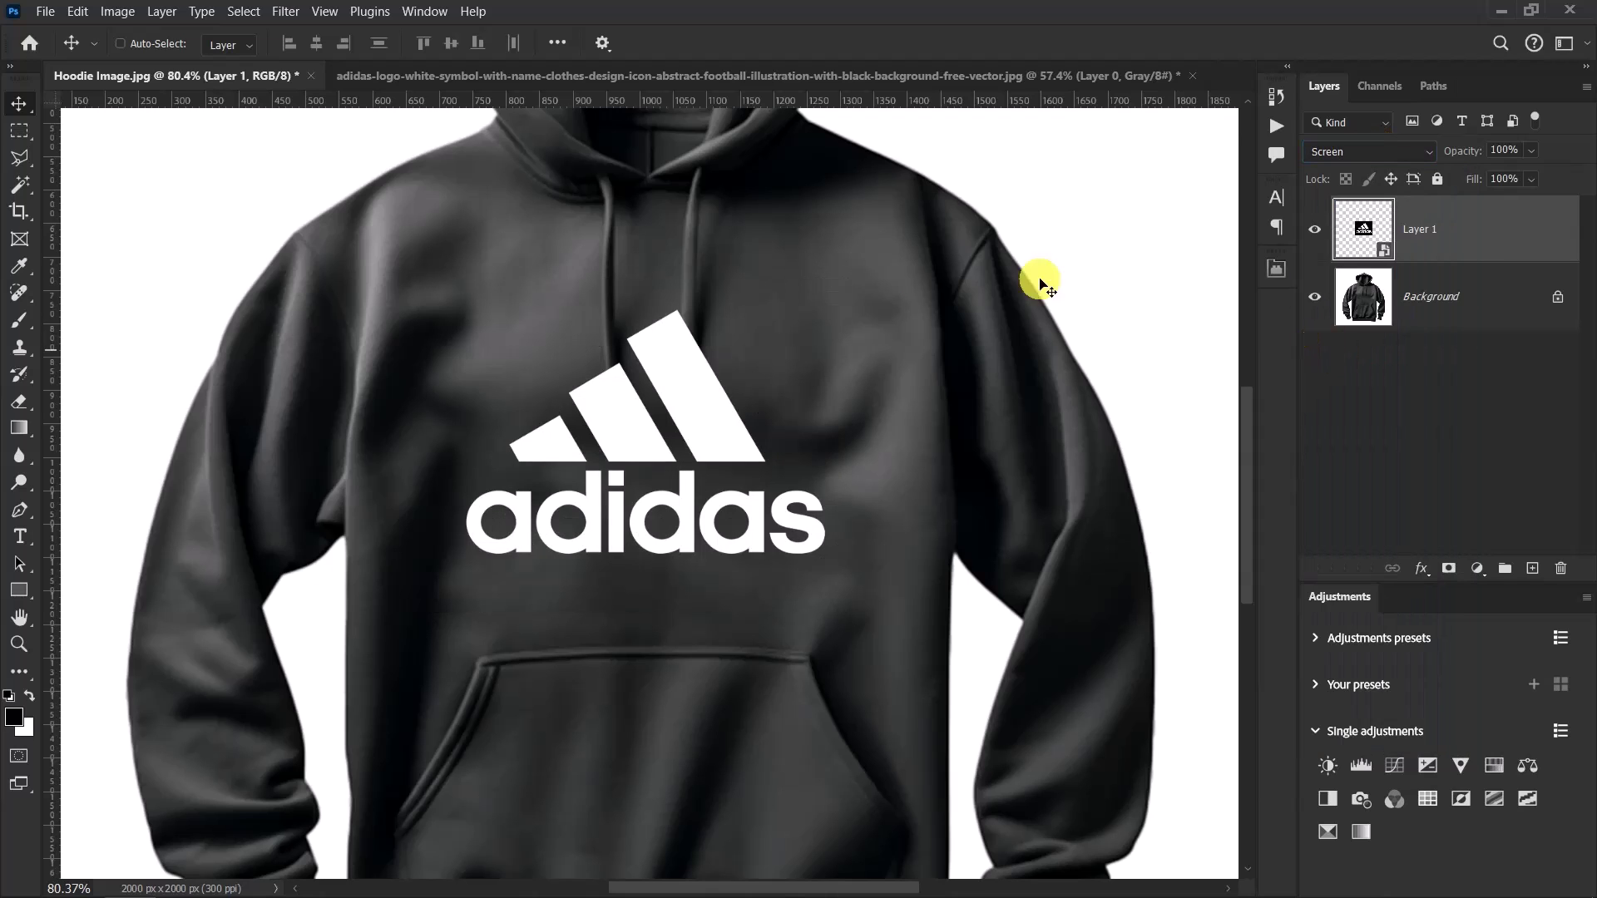
scroll(730, 421, "down", 3)
scroll(734, 411, "up", 4)
scroll(737, 405, "up", 1)
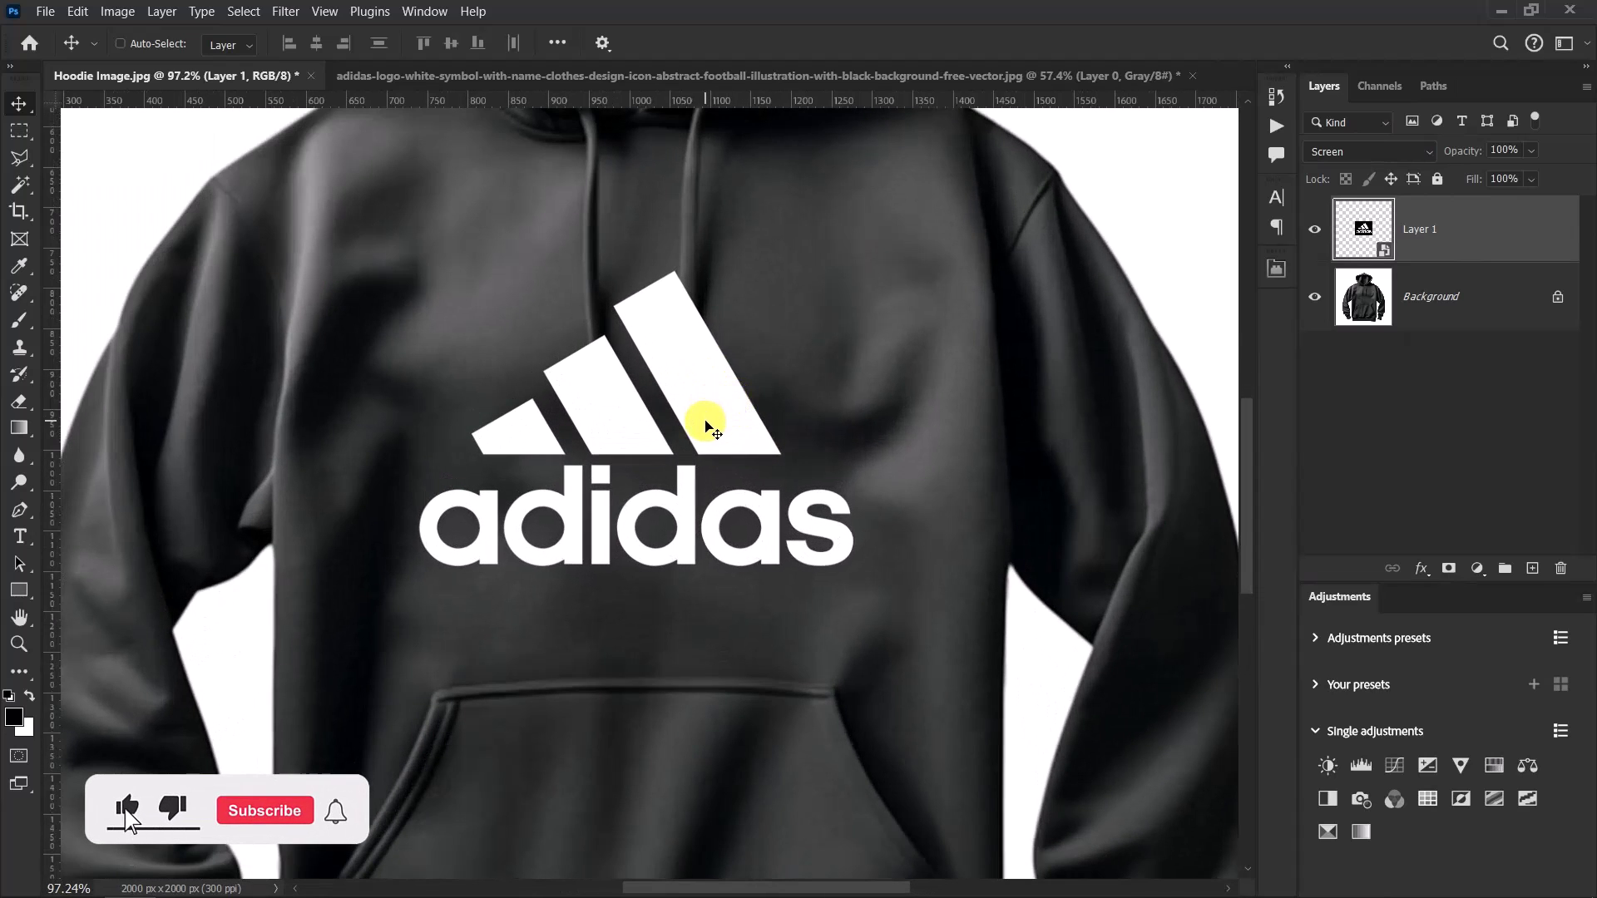
Step: In Blending Options, split the Underlying Layer Blend If black handle to 0/68
left_click(1422, 571)
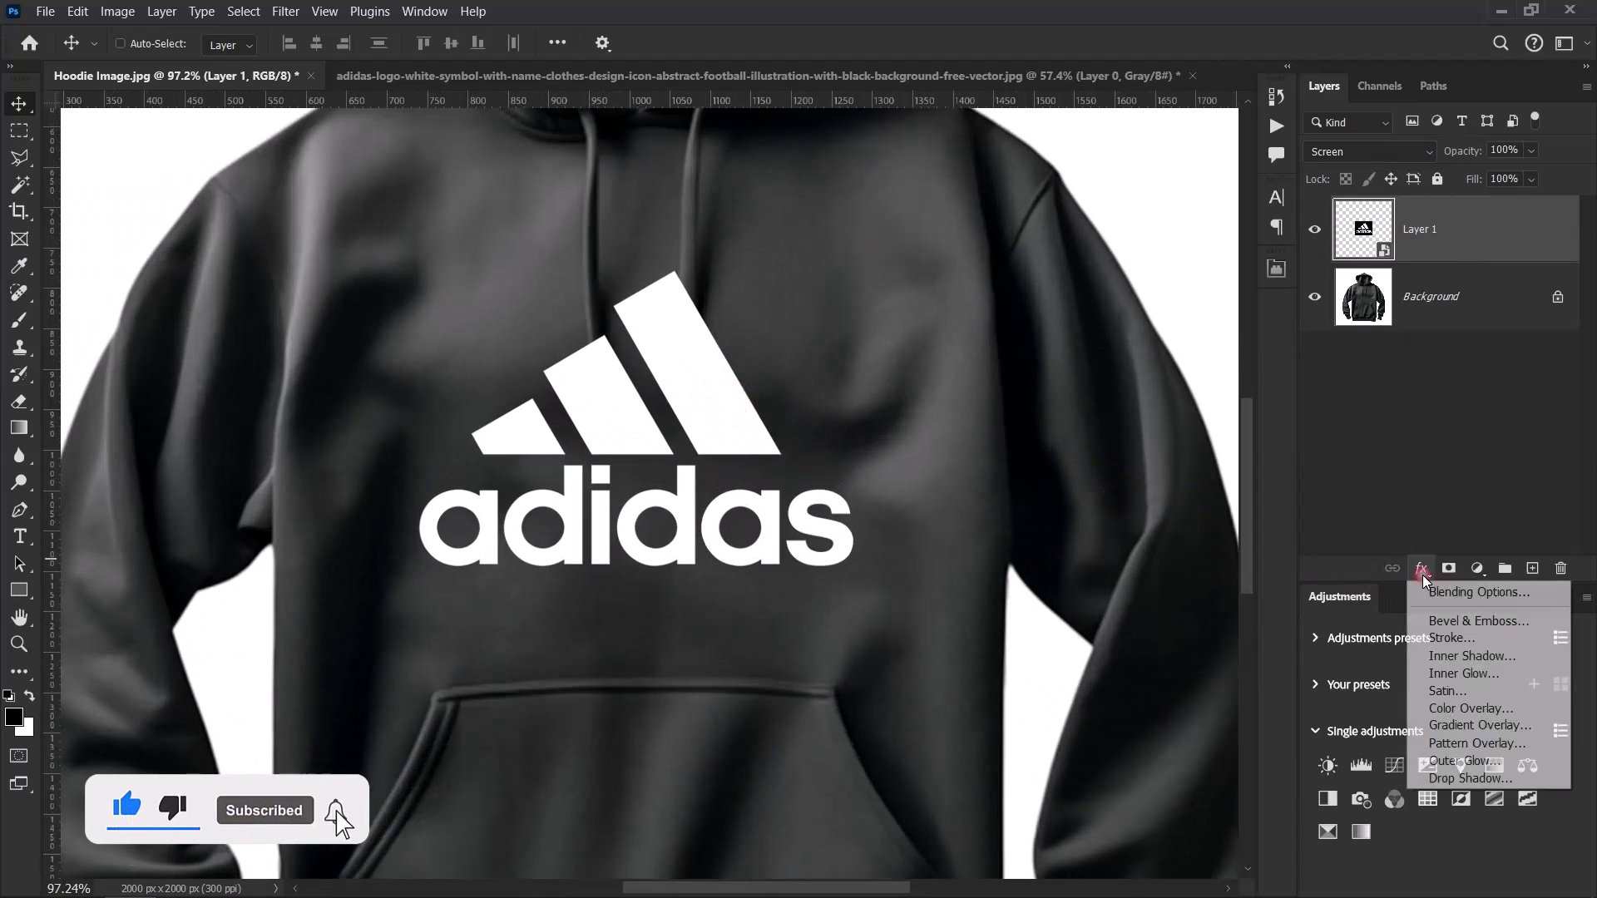
left_click(1432, 593)
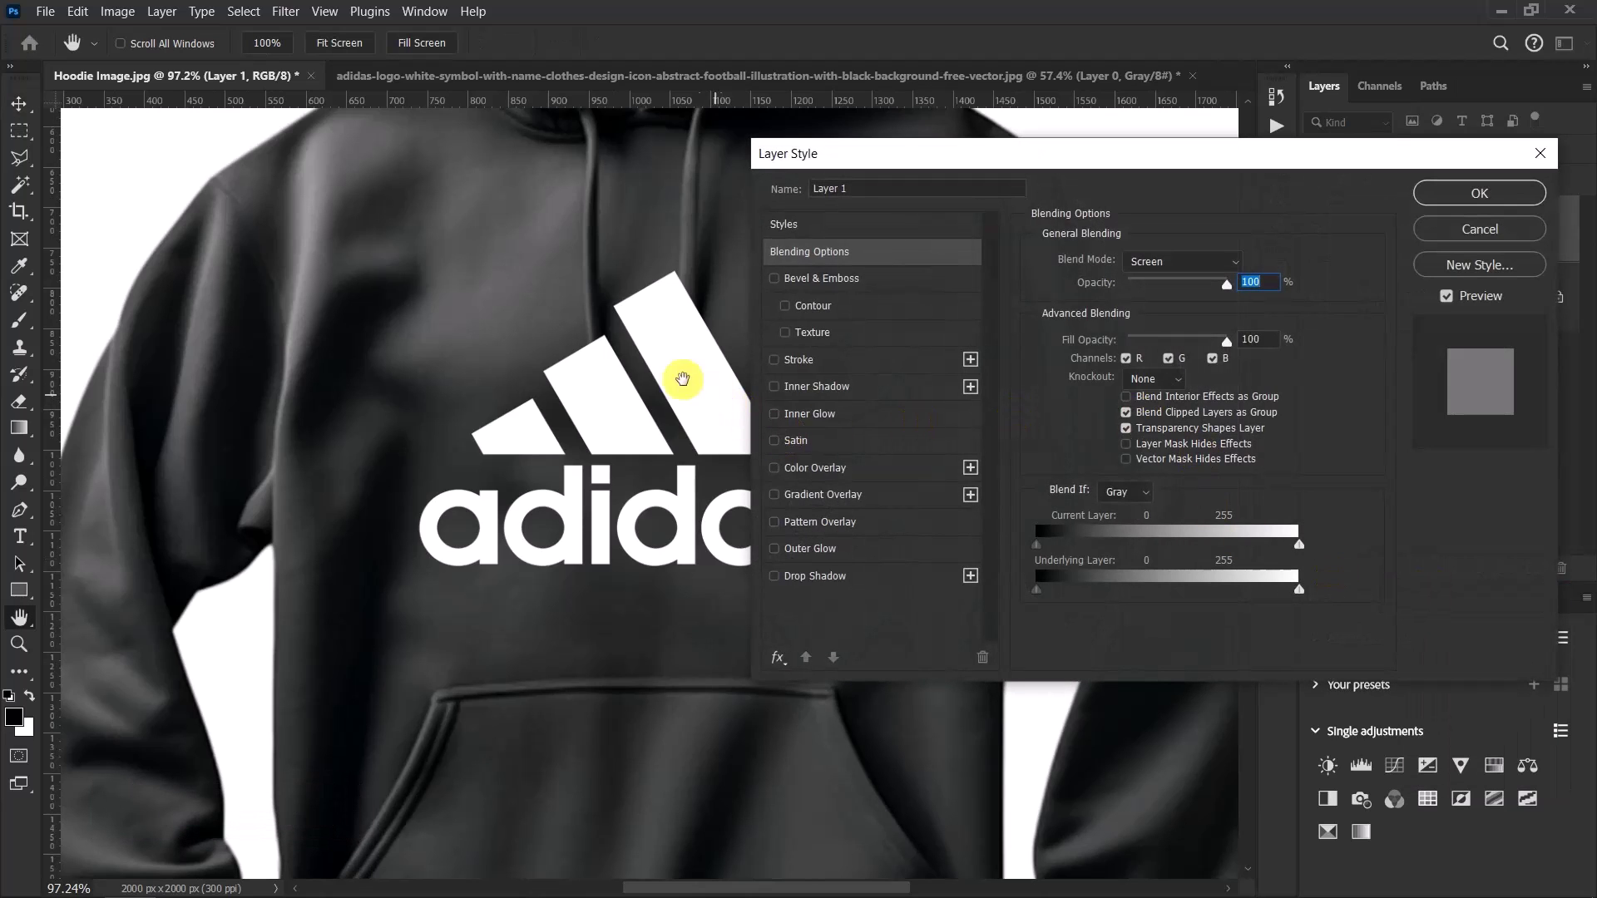
left_click_drag(645, 314, 481, 339)
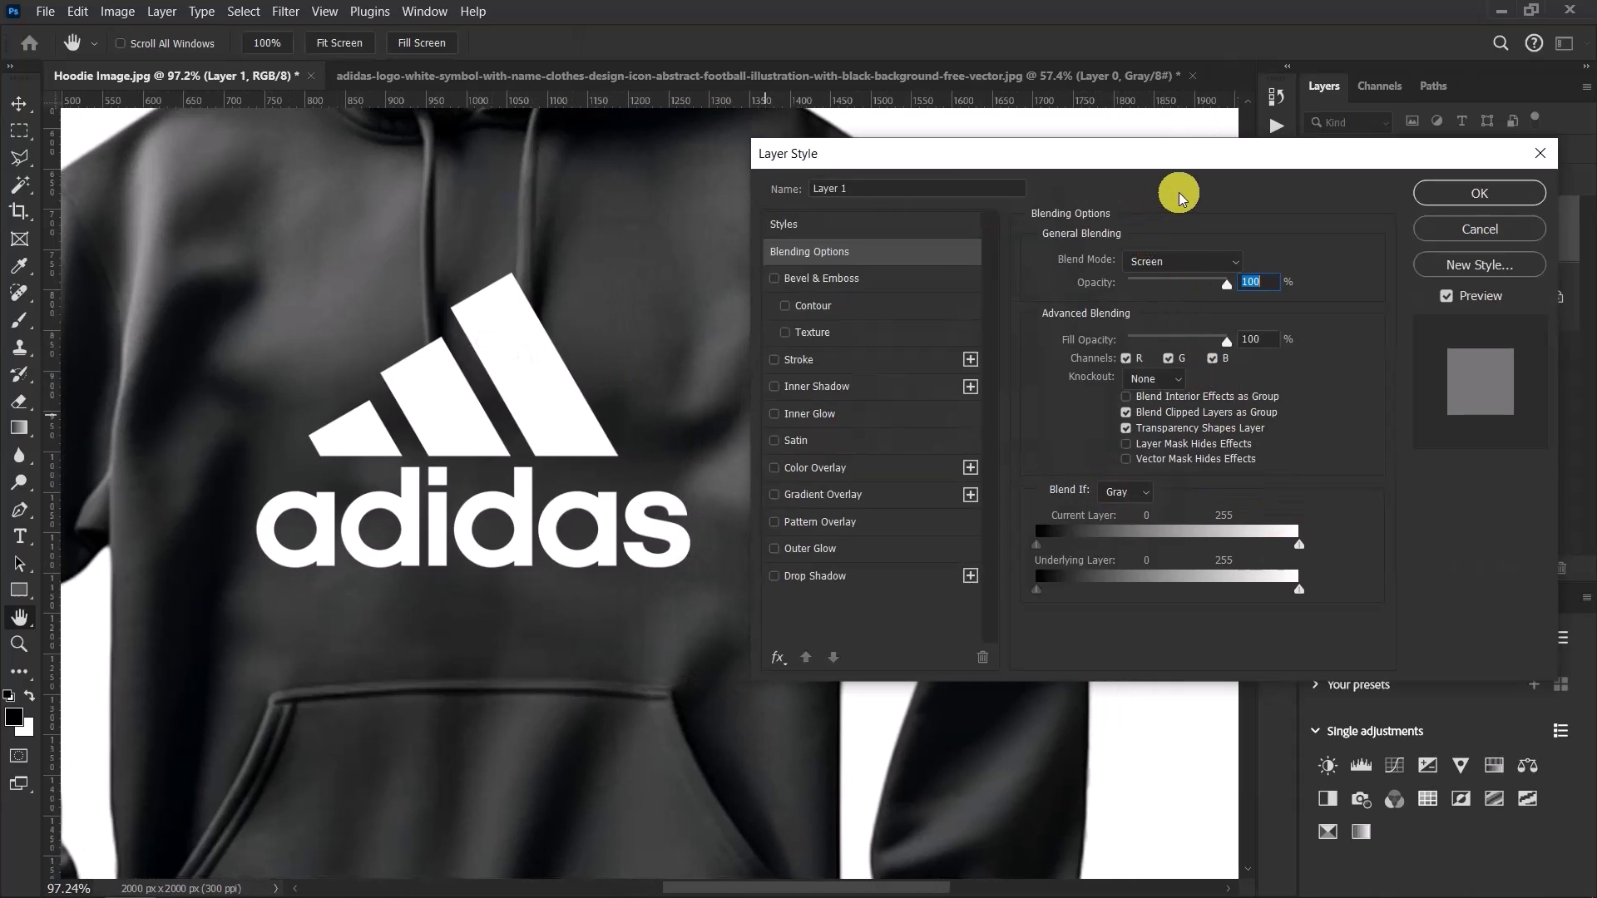
key("alt")
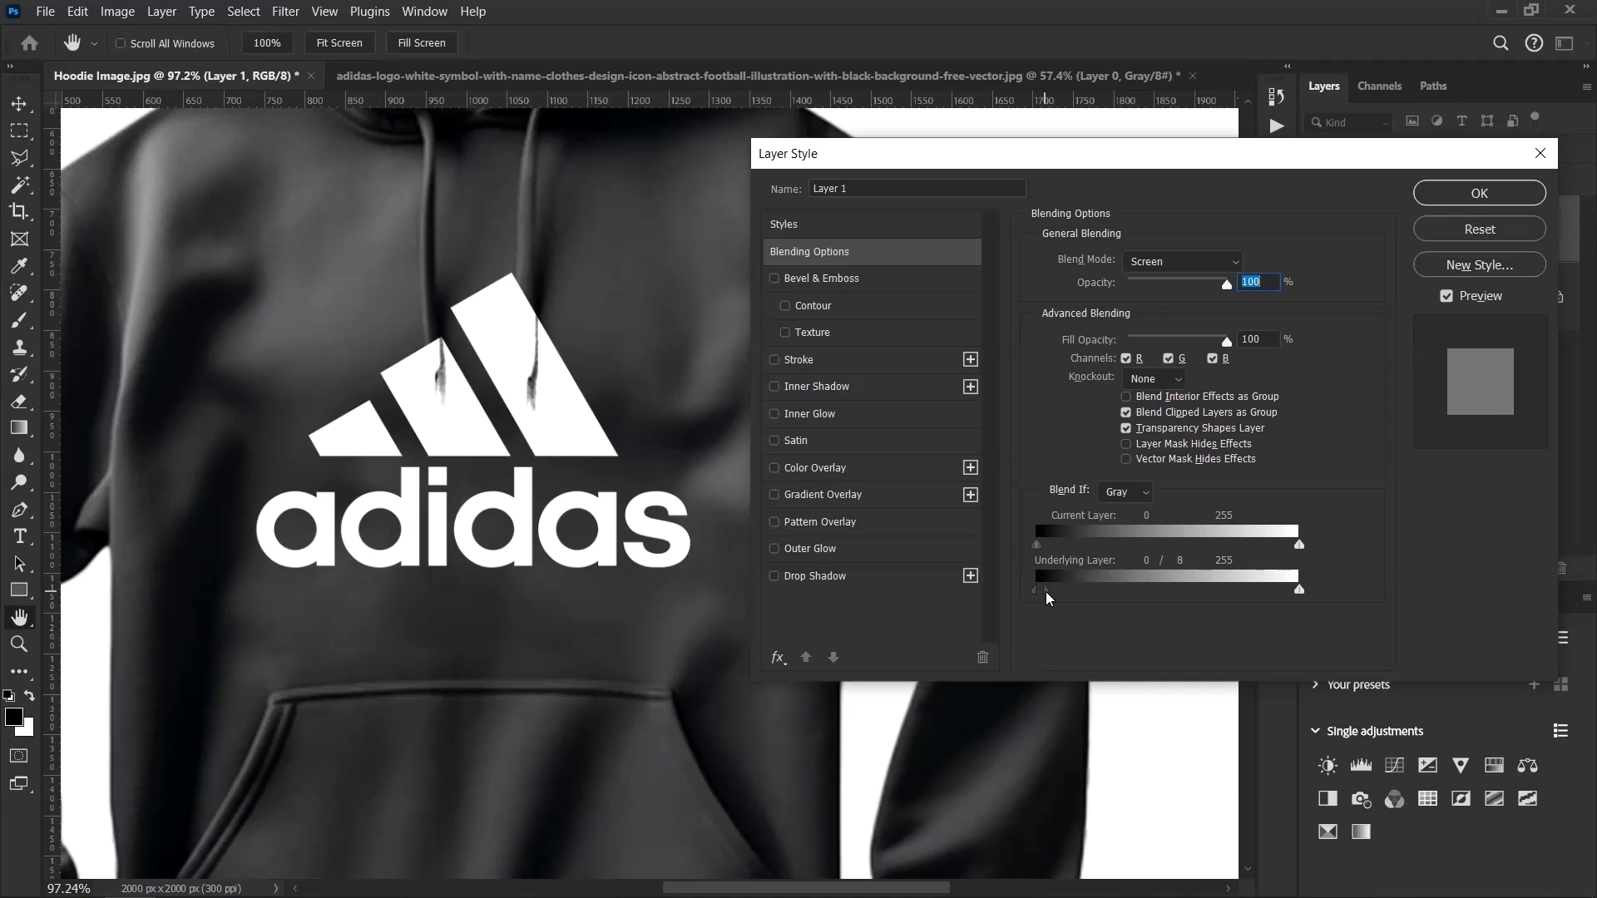
left_click_drag(1046, 597, 1106, 588)
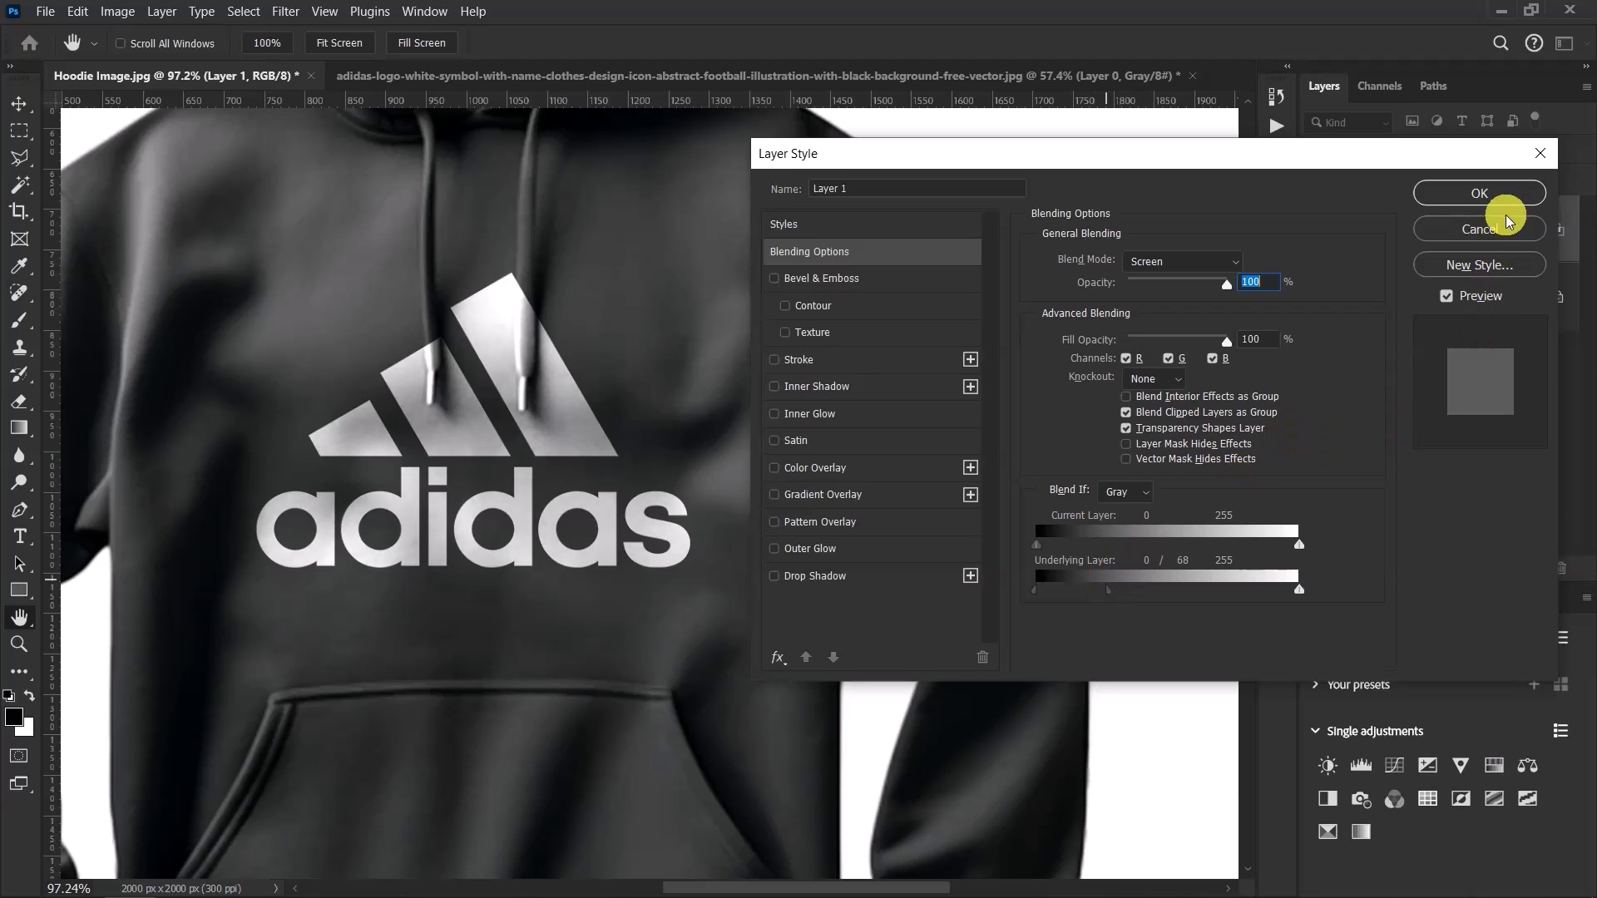
left_click(1454, 194)
Step: Switch to the Move tool and zoom to about 177% on the logo to inspect it
key("v")
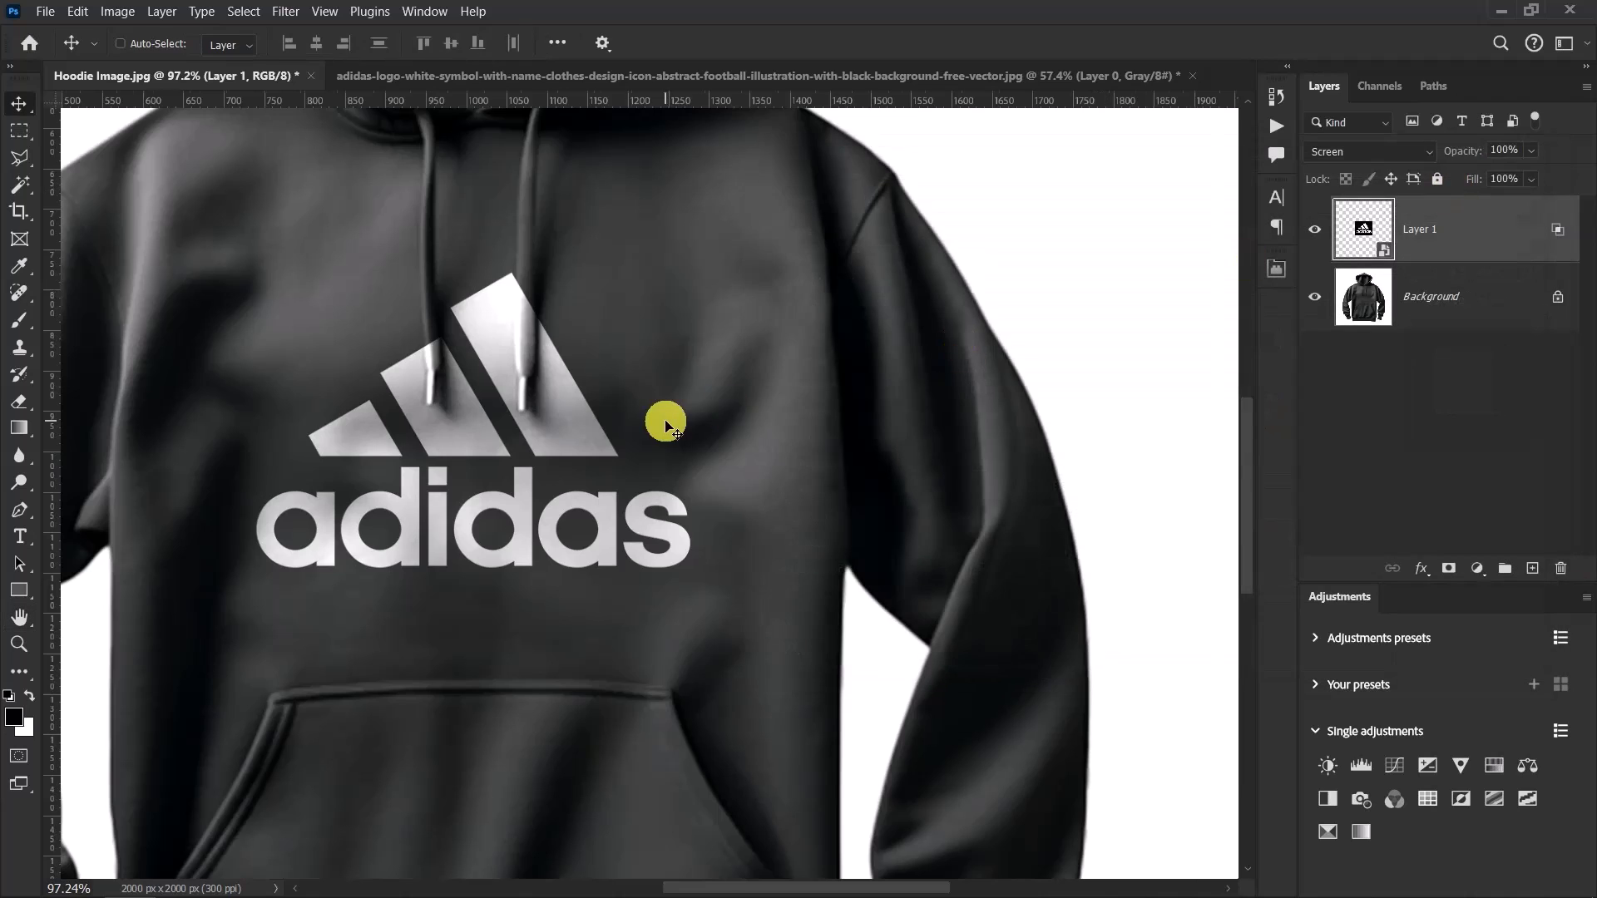
scroll(661, 420, "down", 6)
scroll(657, 457, "up", 7)
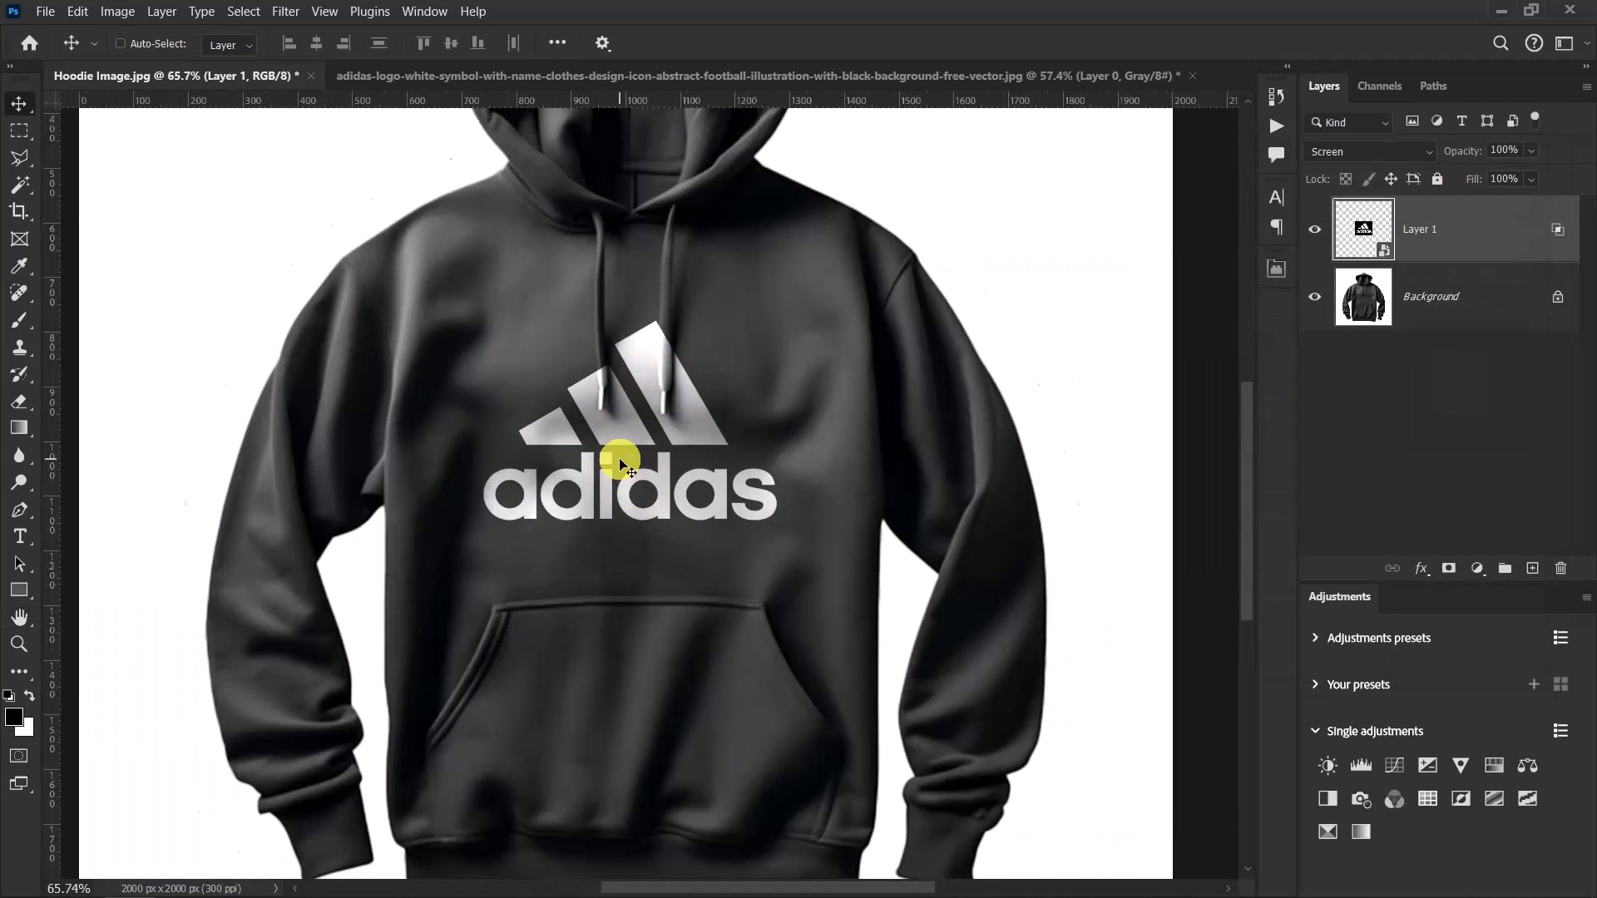
scroll(665, 378, "down", 4)
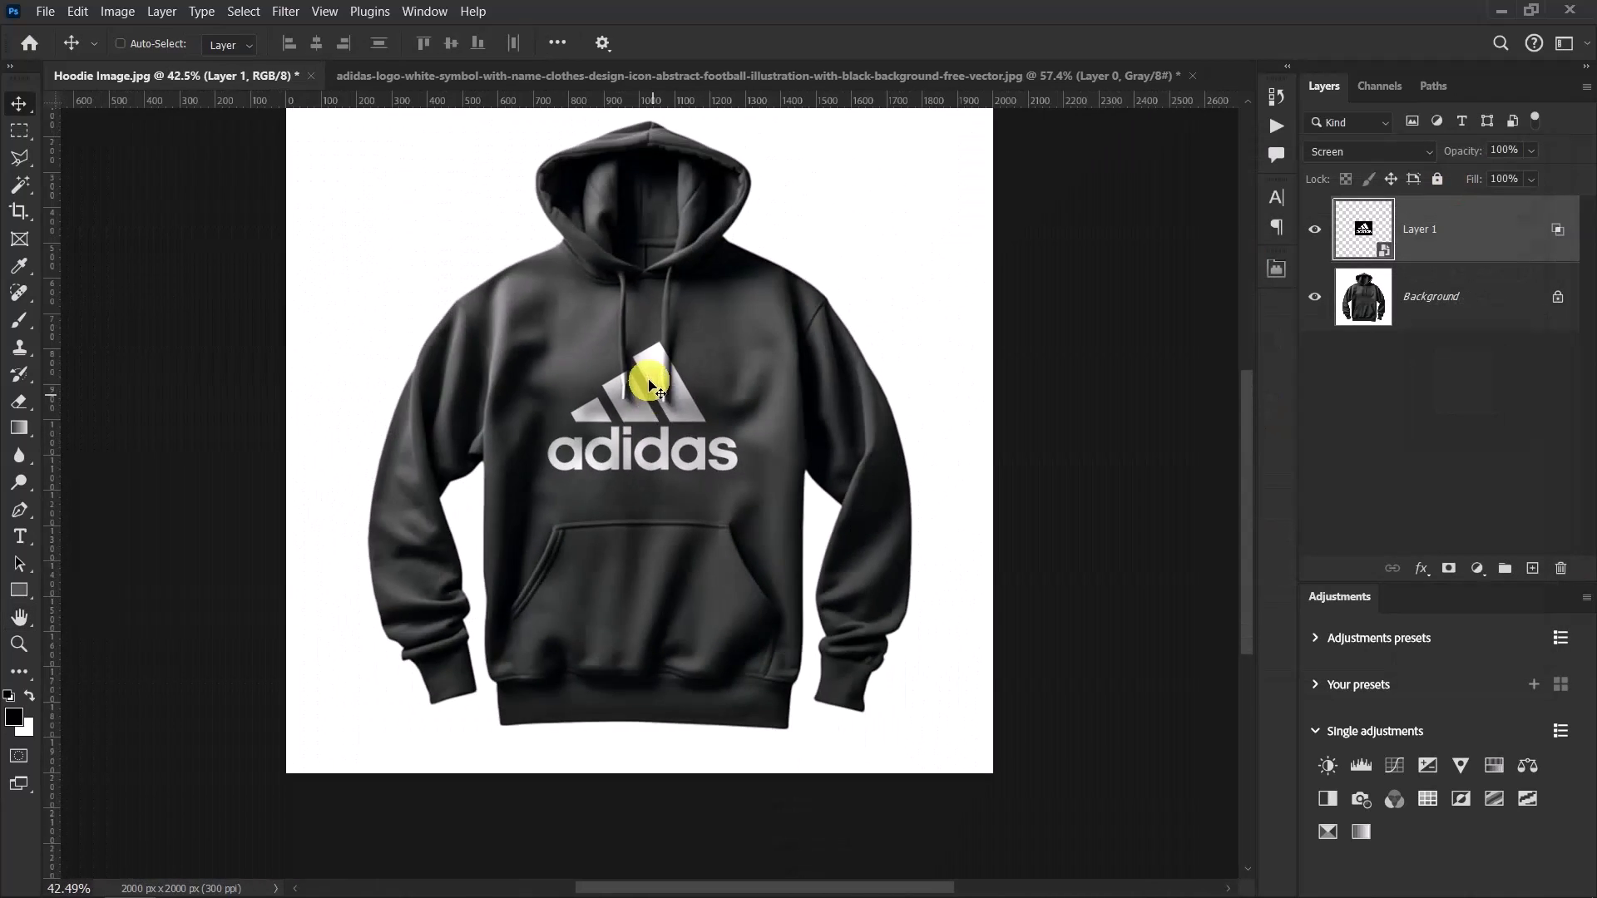
scroll(648, 357, "up", 3)
scroll(659, 421, "up", 3)
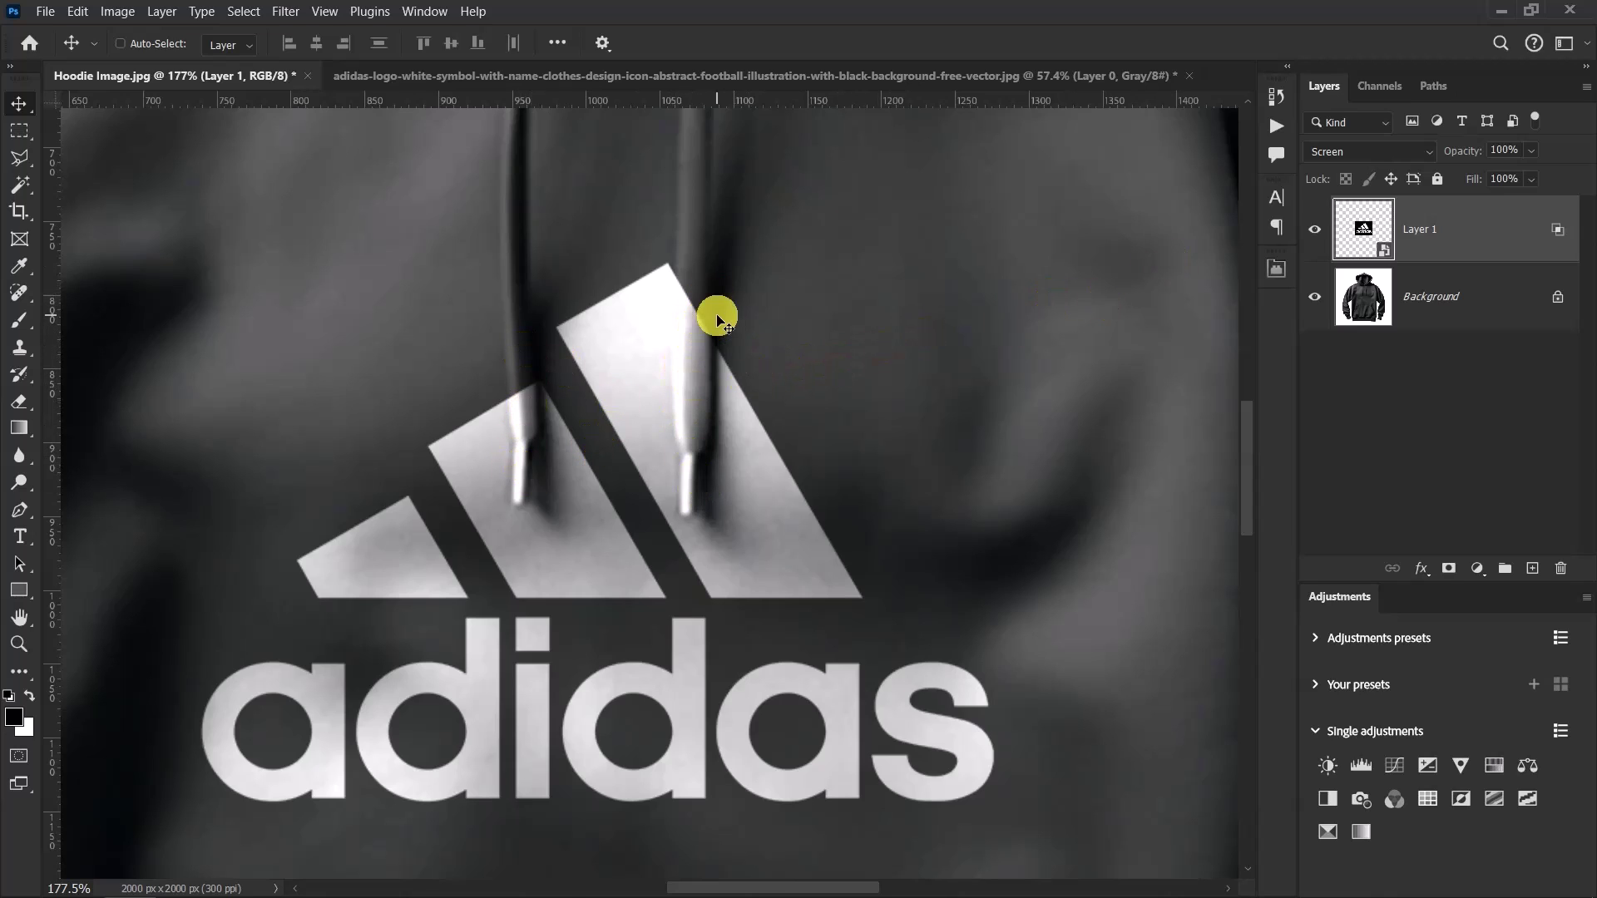
Step: Add a layer mask to Layer 1 and ready the Brush tool with black foreground
left_click(1448, 569)
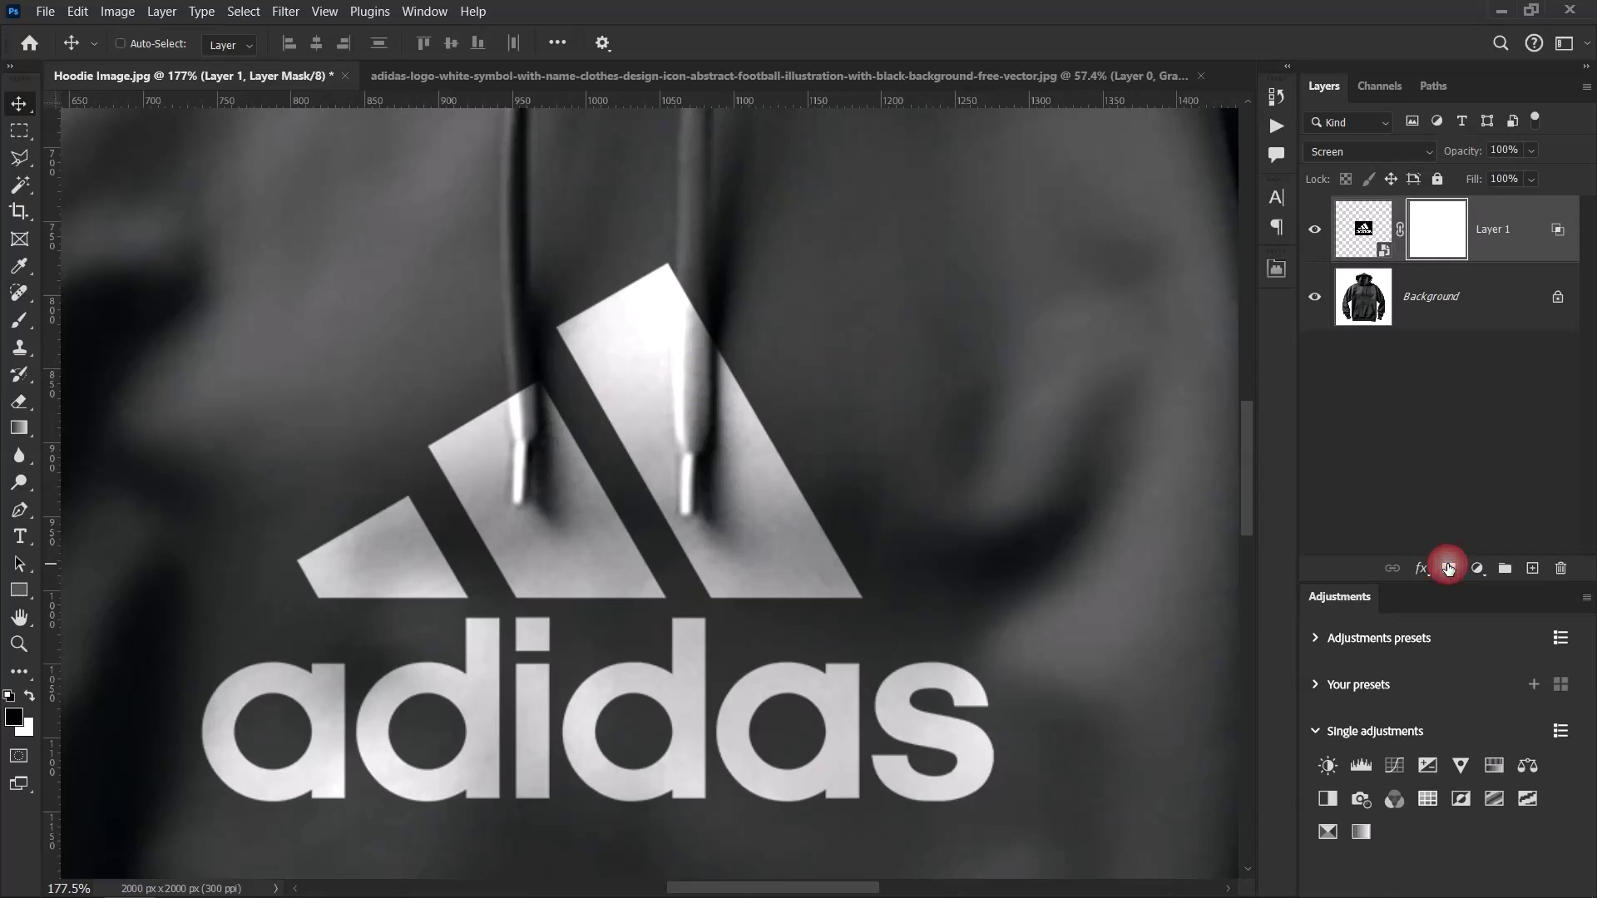
left_click(21, 321)
left_click(34, 726)
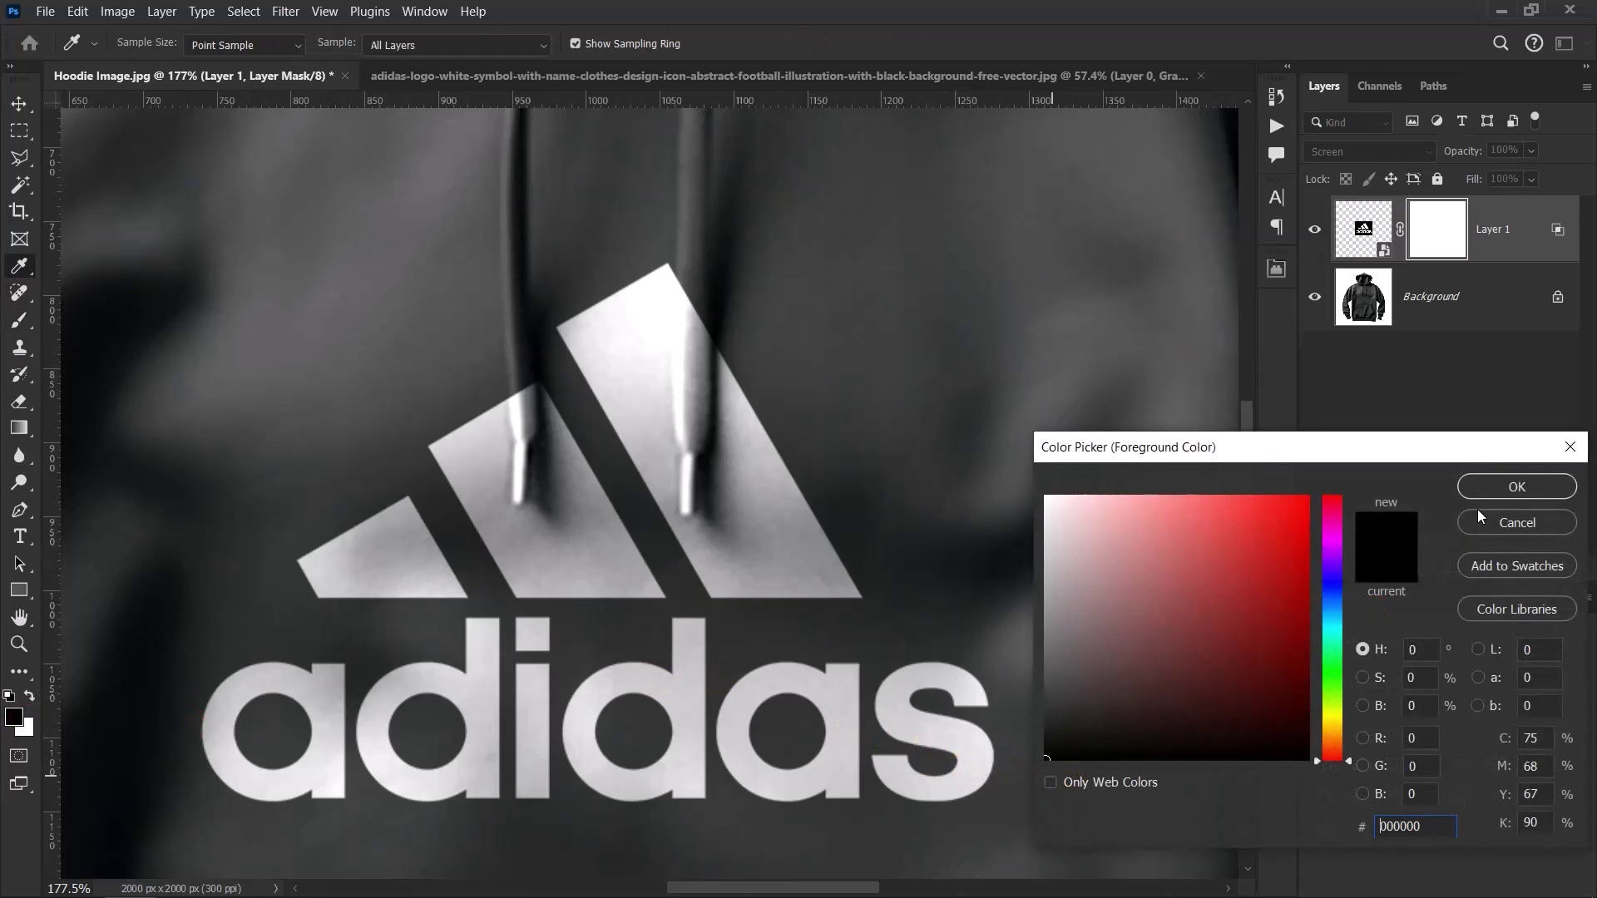
left_click(1488, 489)
Step: Zoom in on the right stripe's top corner and tune the brush size with [ and ]
left_click_drag(684, 307, 689, 311)
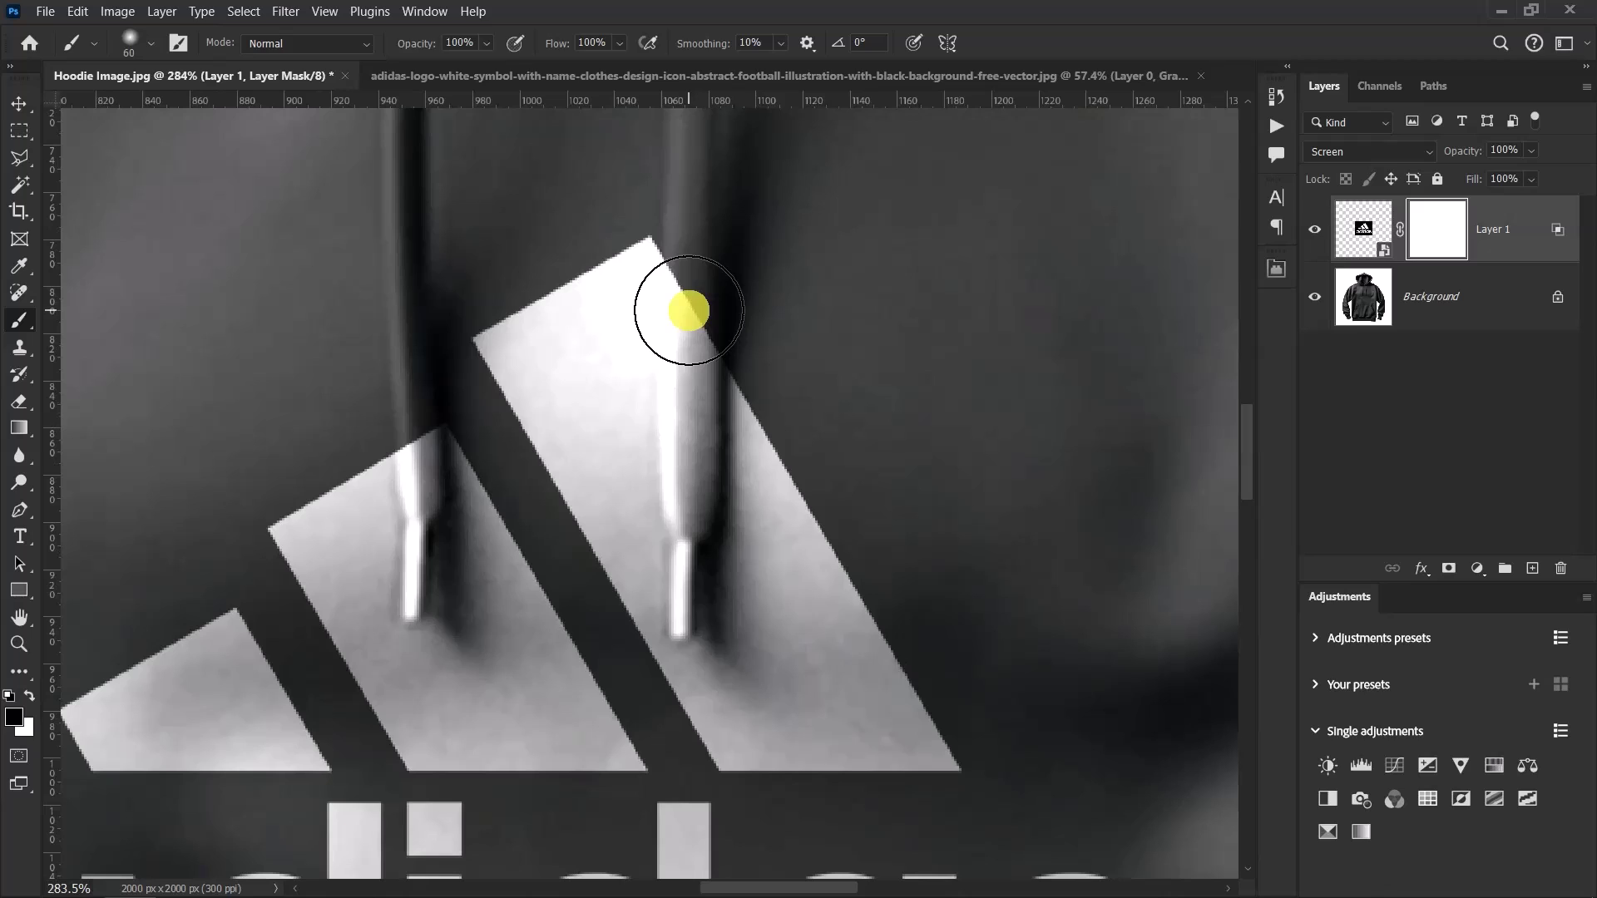
key("bracketleft")
key("bracketleft")
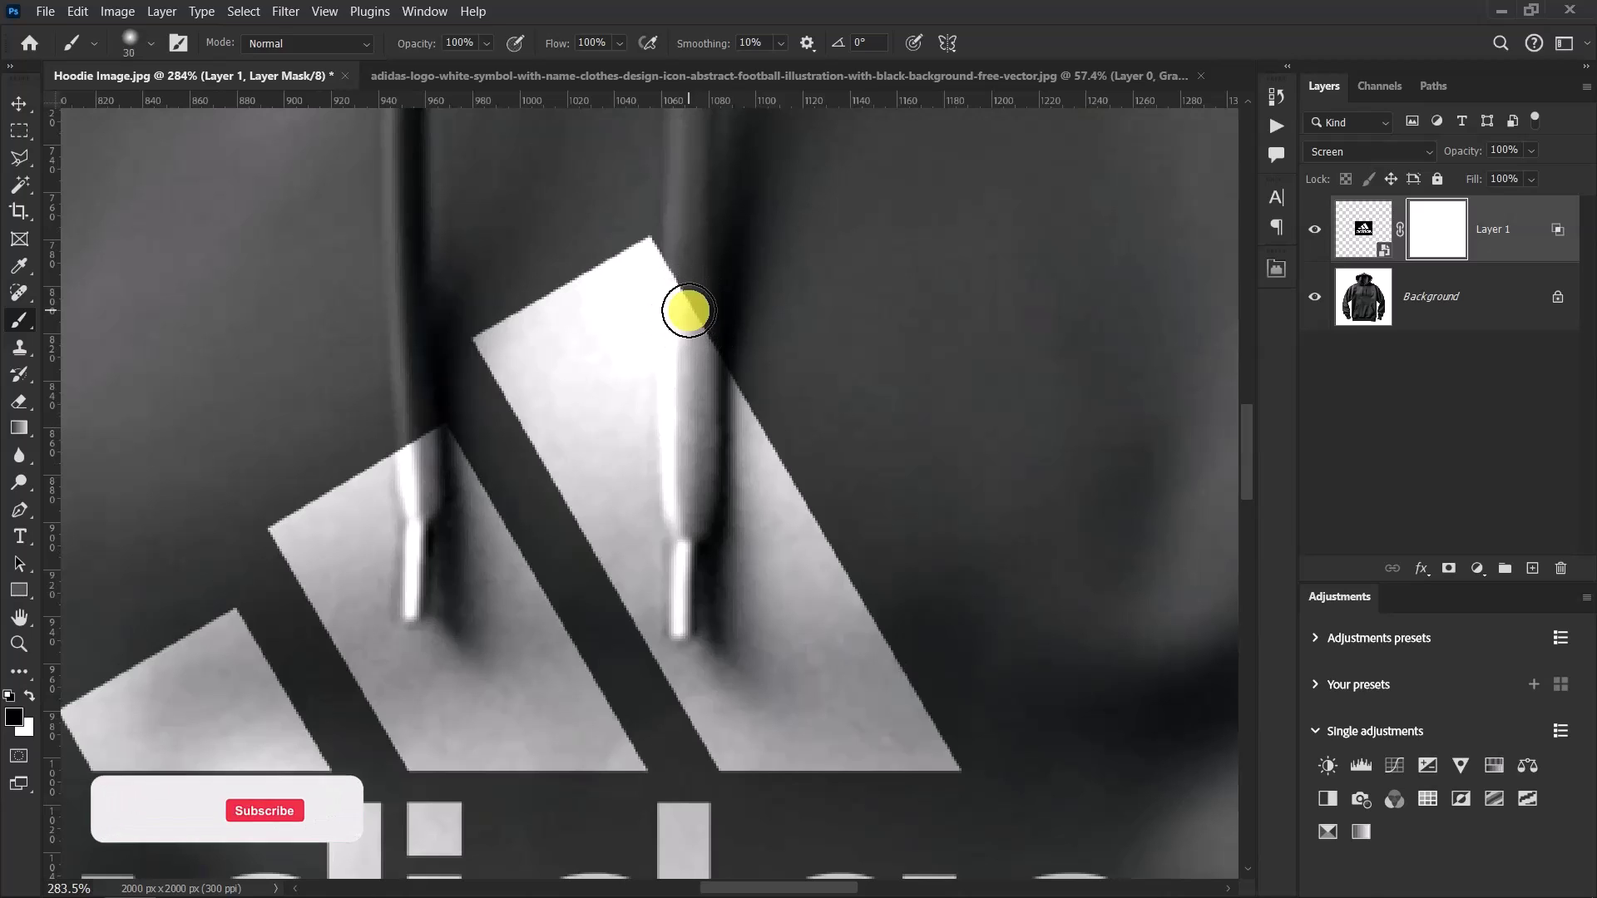
key("bracketright")
key("bracketright")
key("bracketright")
key("bracketright")
key("bracketright")
key("bracketright")
key("bracketright")
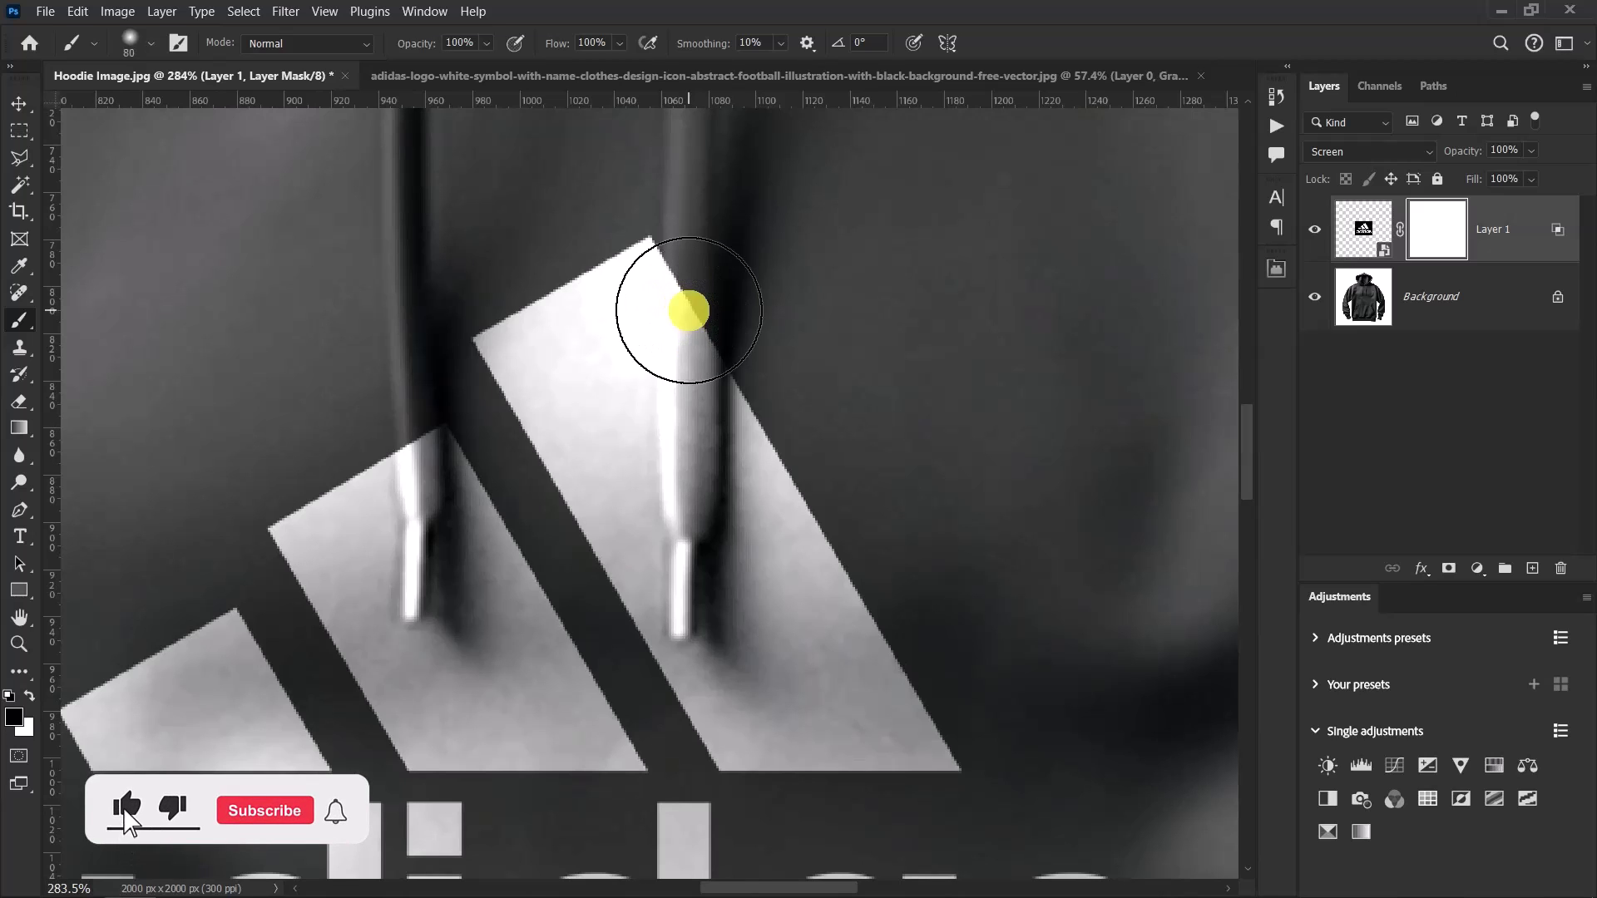
mouse_move(689, 311)
left_mouse_down()
mouse_move(677, 285)
mouse_move(702, 282)
mouse_move(681, 253)
mouse_move(685, 271)
mouse_move(688, 286)
mouse_move(688, 206)
left_mouse_up()
key("bracketleft")
key("bracketleft")
key("bracketleft")
key("bracketleft")
key("bracketleft")
key("bracketleft")
key("bracketleft")
key("bracketleft")
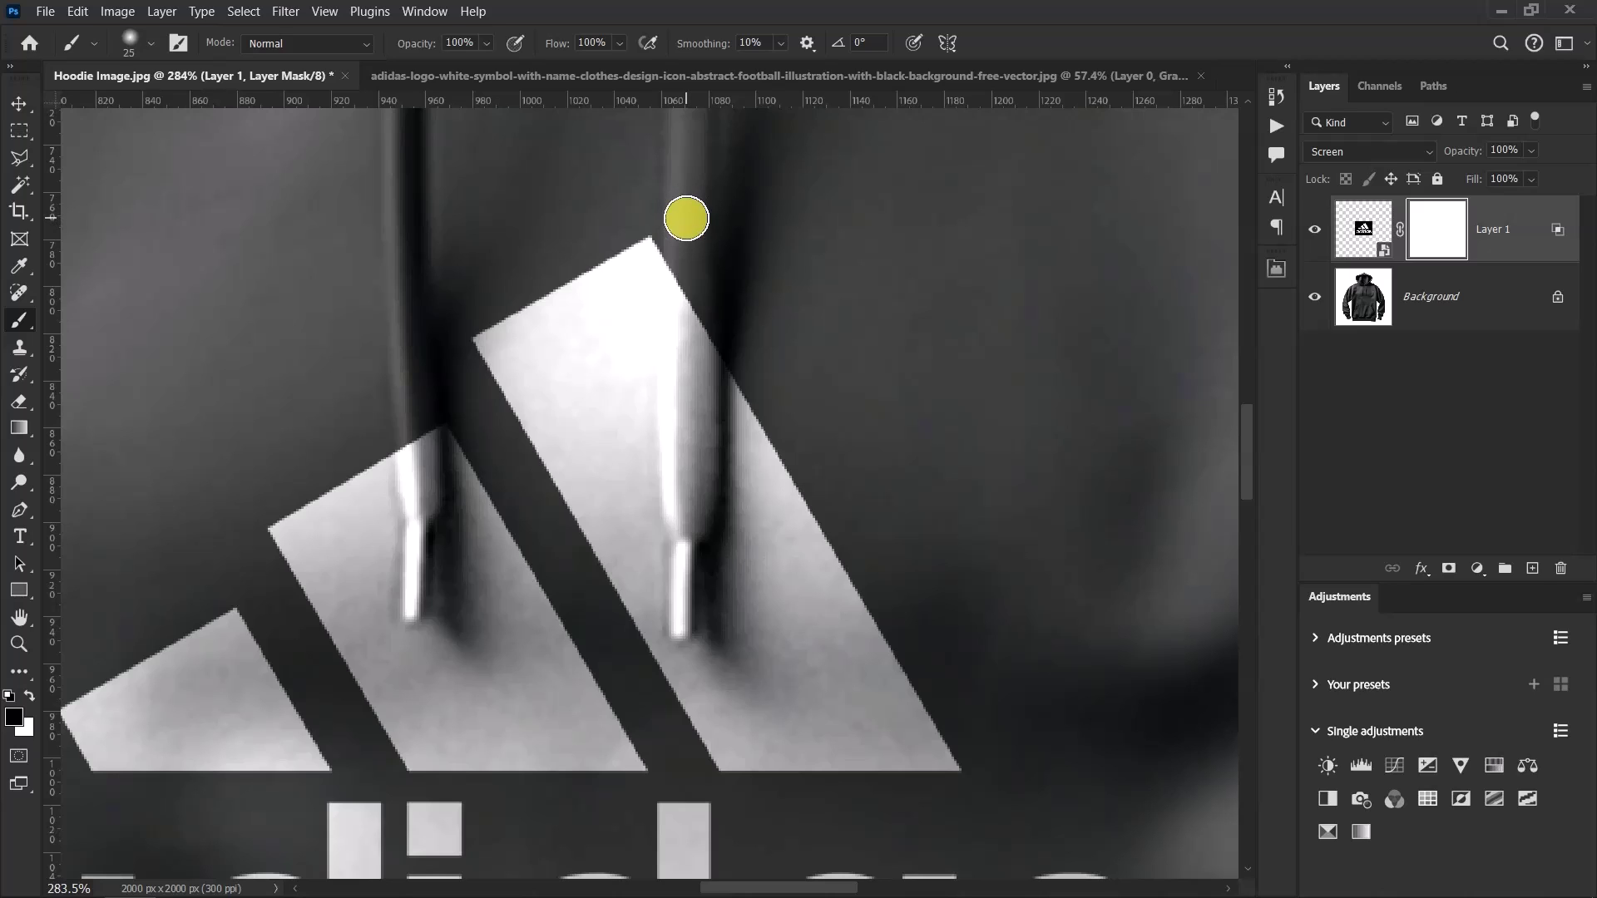
Step: Paint black on the mask along the right drawstring where it crosses the logo
mouse_move(686, 219)
left_mouse_down()
mouse_move(716, 500)
mouse_move(695, 376)
mouse_move(1089, 289)
mouse_move(705, 363)
mouse_move(691, 267)
mouse_move(687, 530)
mouse_move(707, 334)
mouse_move(694, 513)
mouse_move(688, 260)
left_mouse_up()
mouse_move(692, 441)
left_mouse_down()
mouse_move(710, 344)
mouse_move(682, 270)
mouse_move(693, 608)
mouse_move(695, 584)
mouse_move(681, 607)
mouse_move(683, 545)
mouse_move(680, 629)
left_mouse_up()
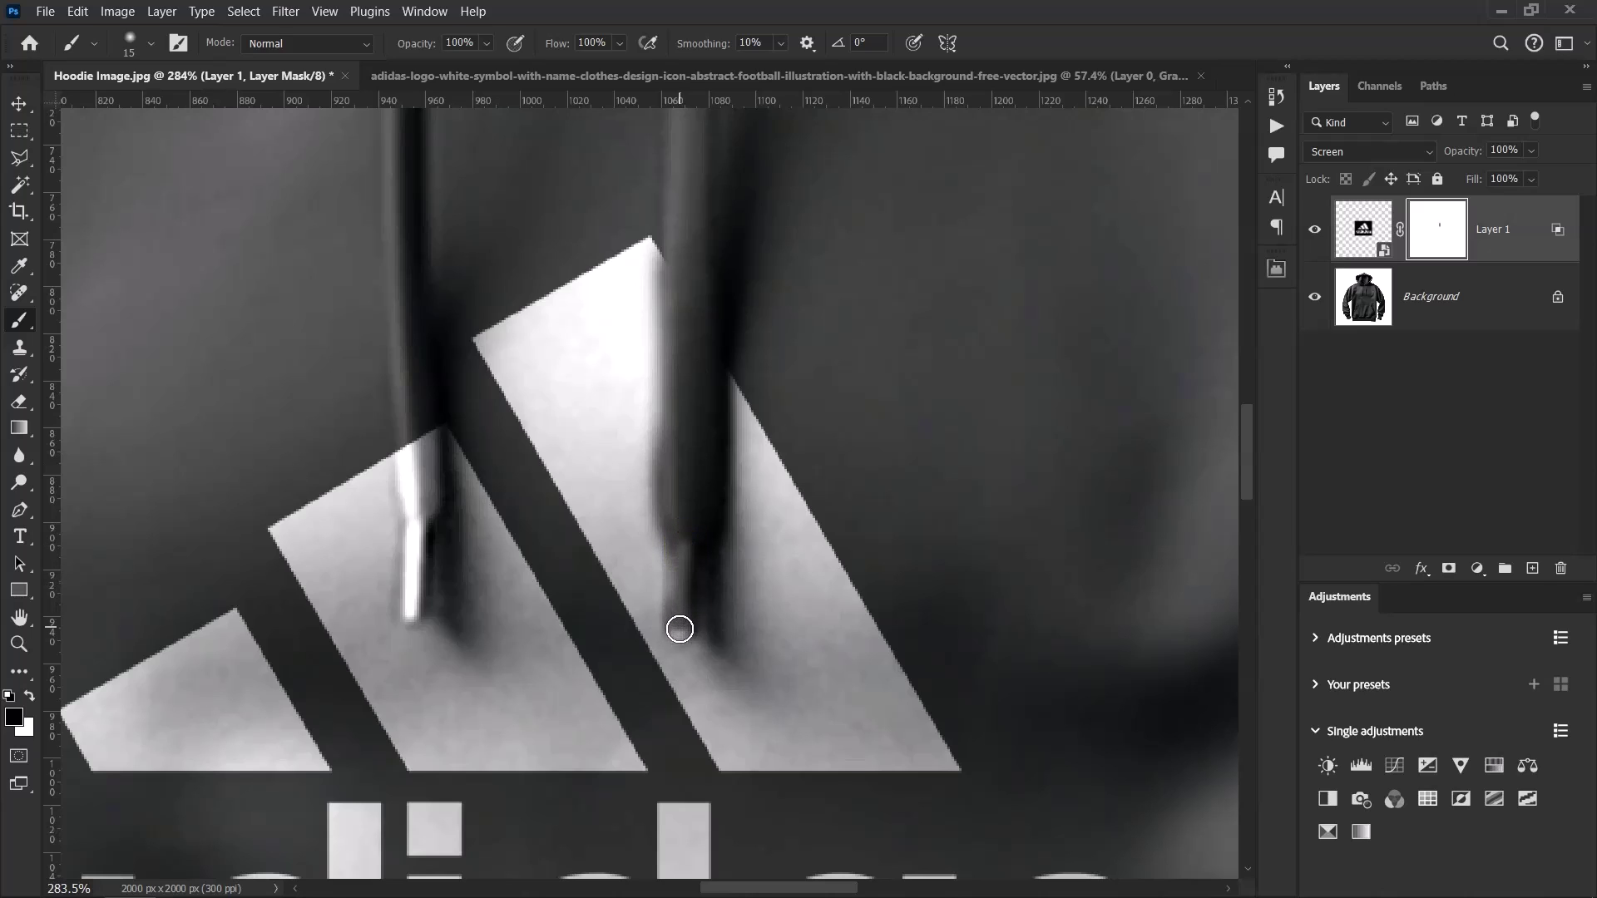
left_click(677, 619)
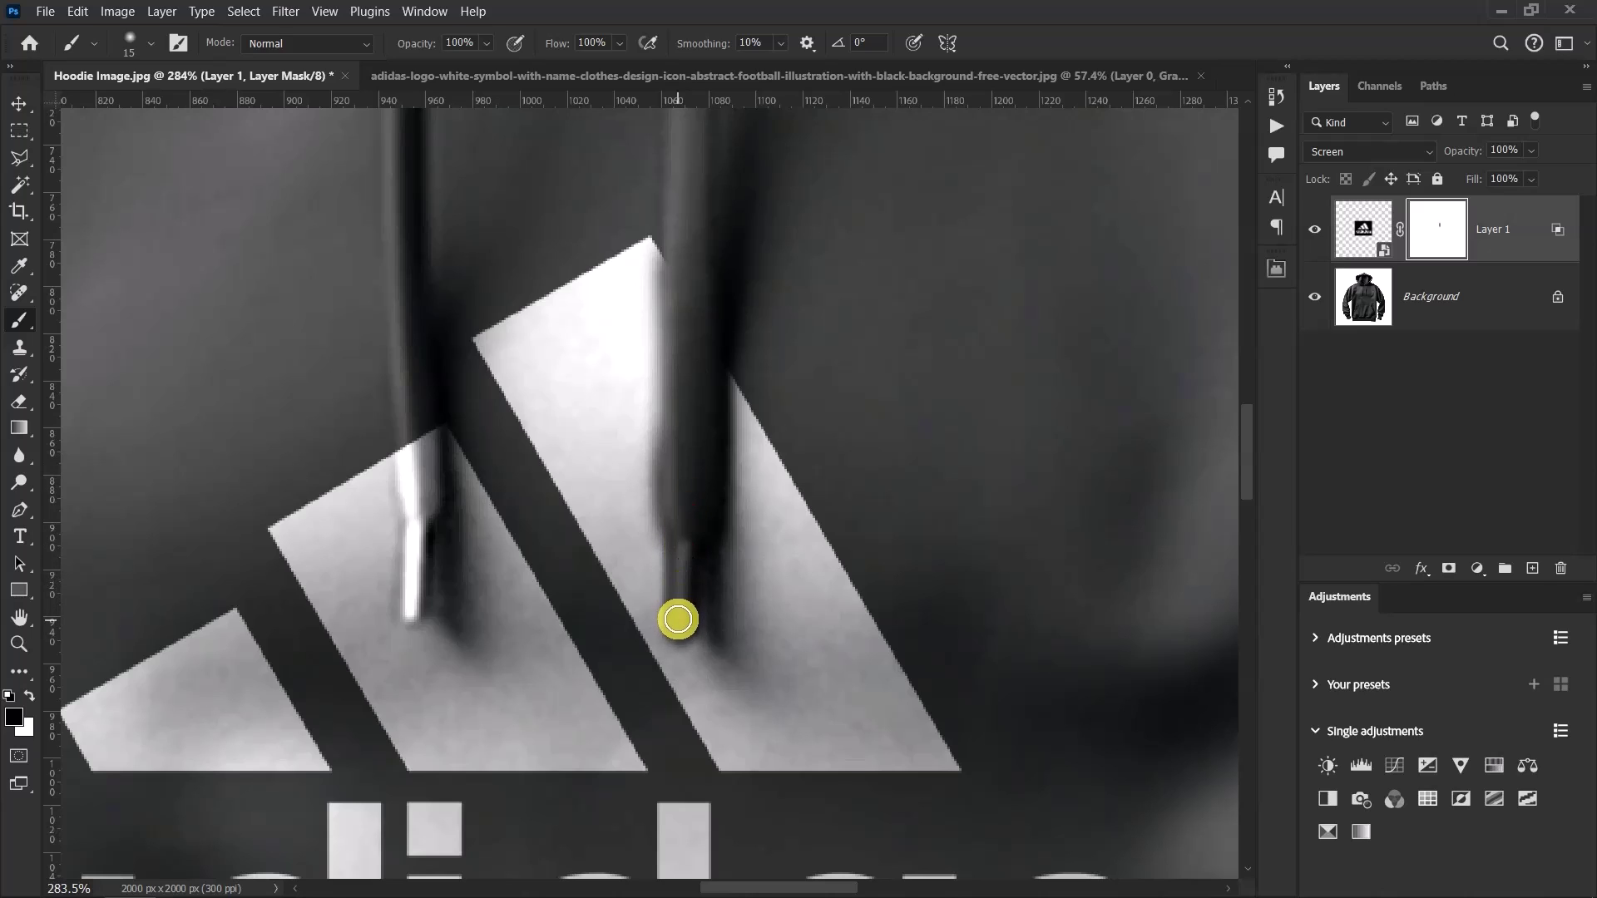
left_click_drag(679, 614, 681, 576)
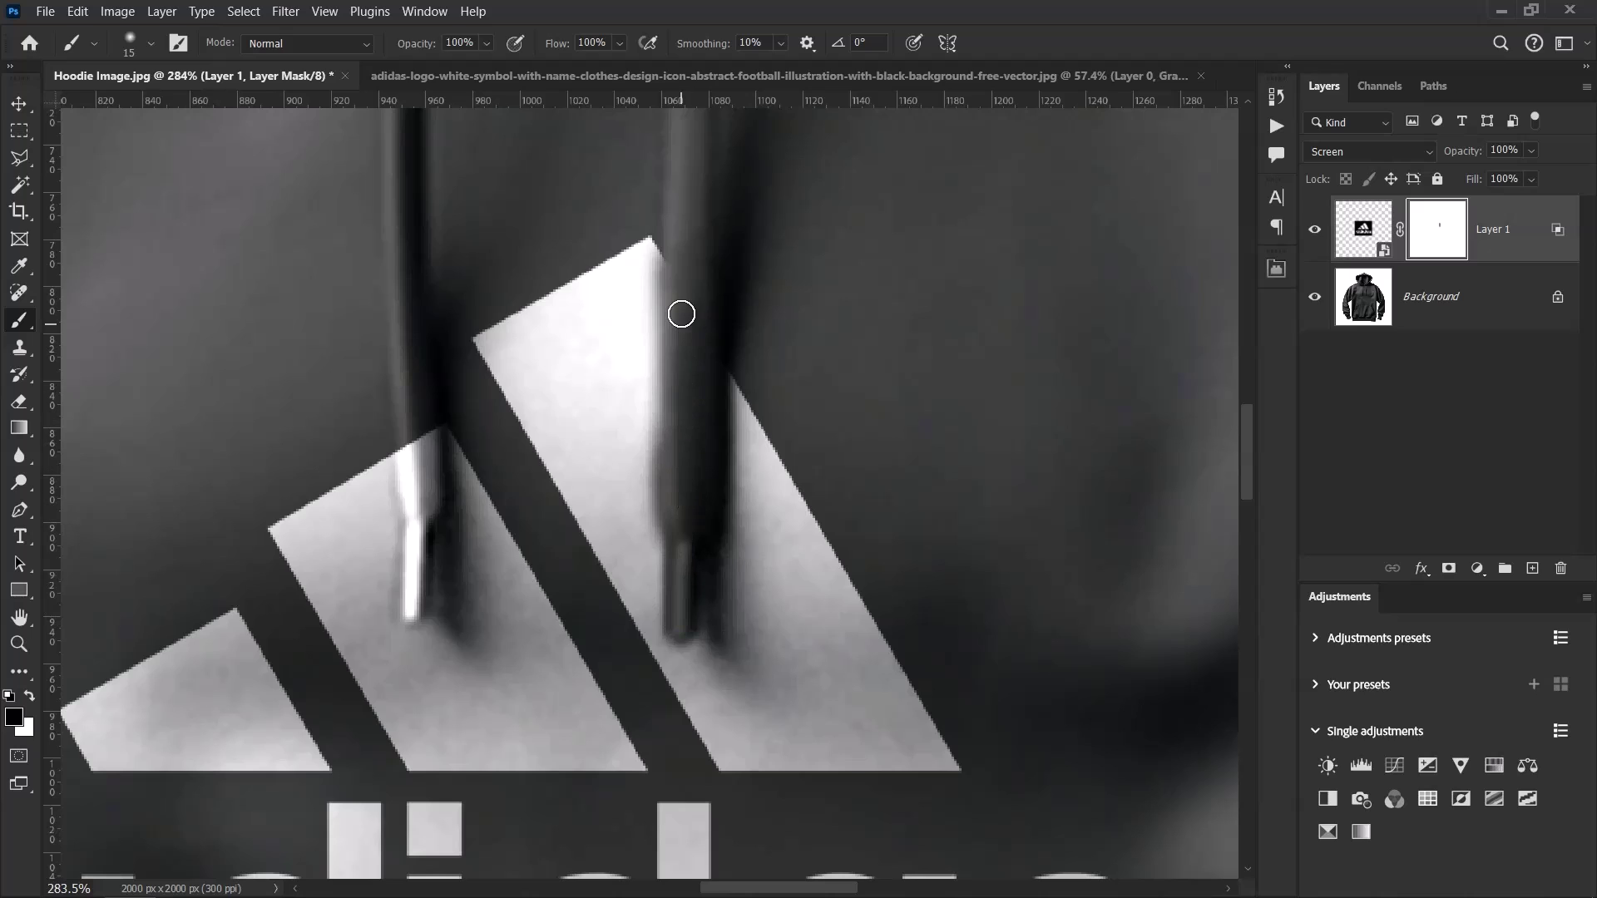
left_click(686, 248)
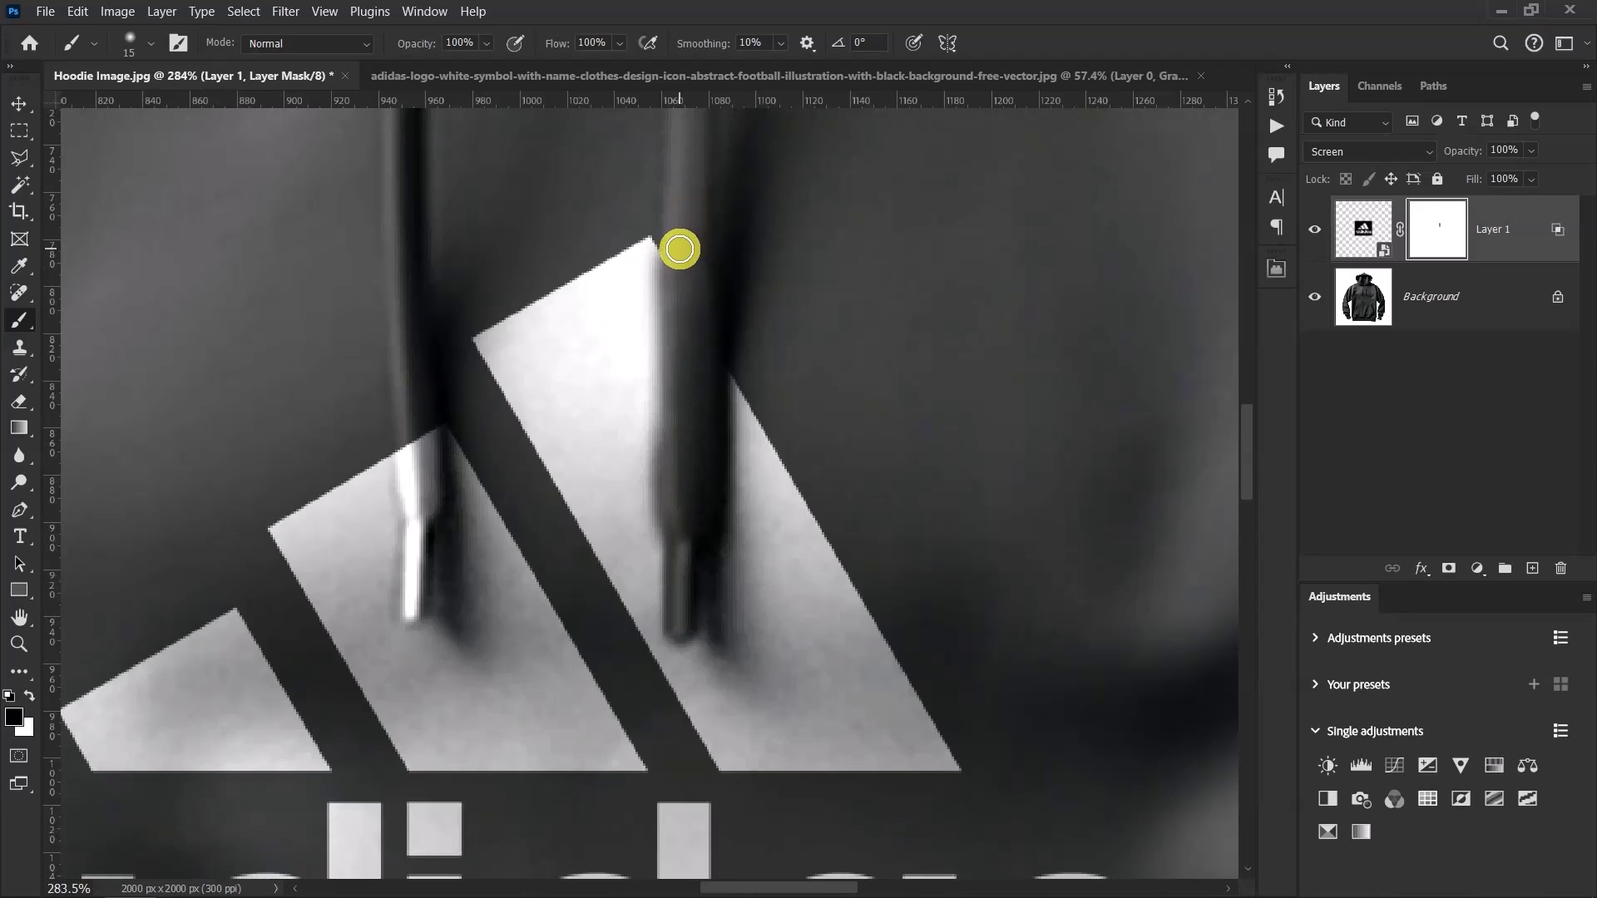
mouse_move(679, 250)
left_mouse_down()
mouse_move(709, 375)
mouse_move(706, 524)
left_mouse_up()
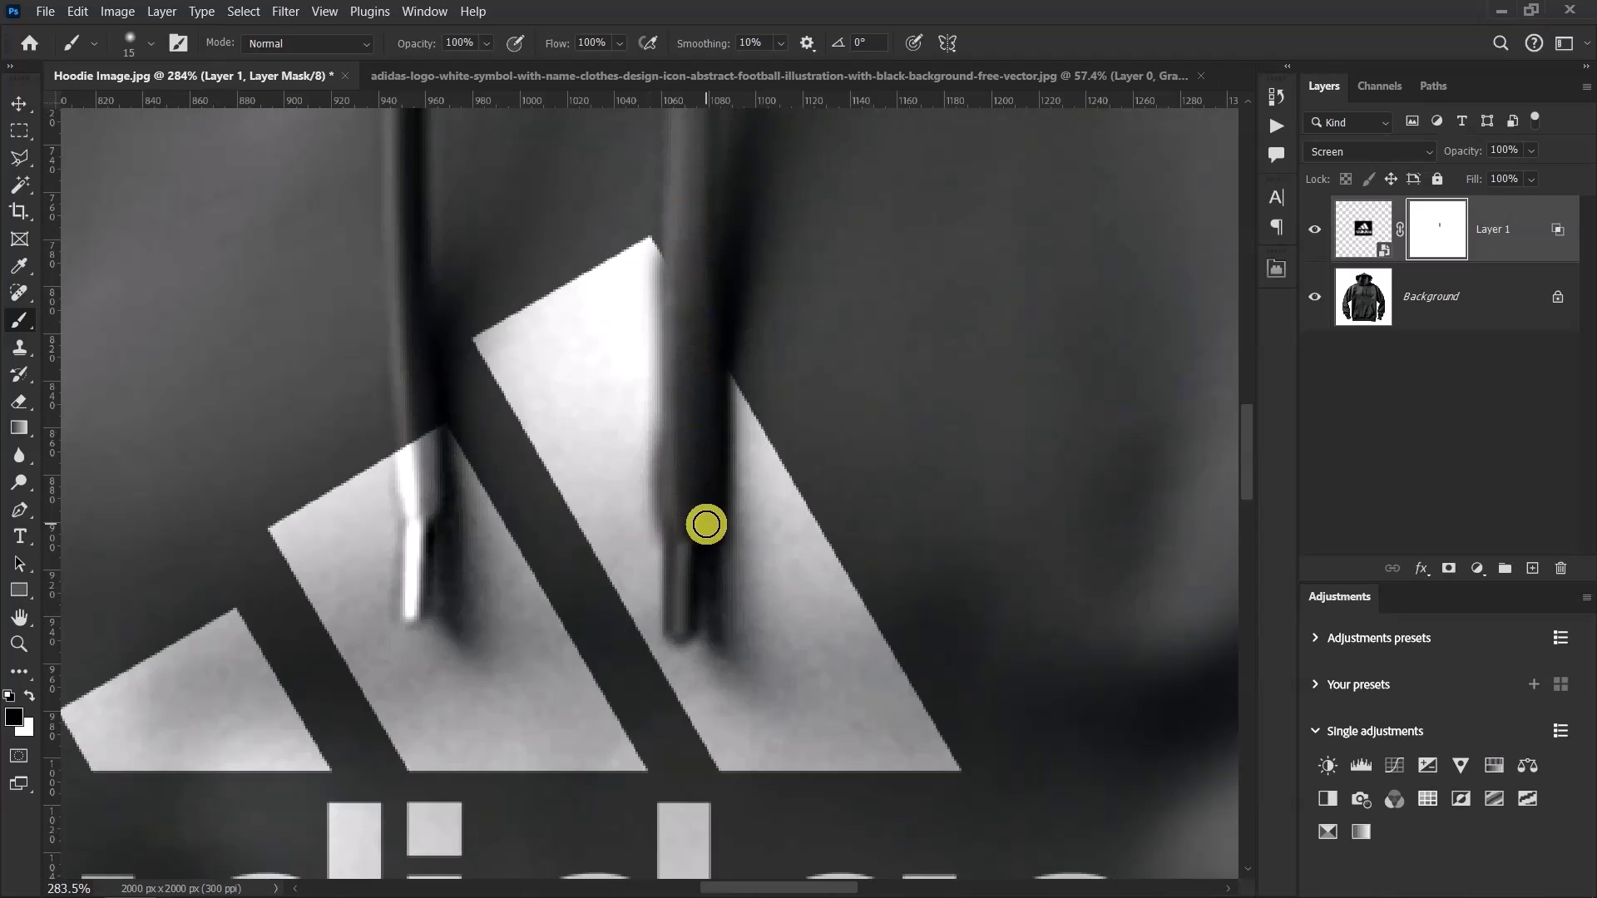
Step: Paint black on the mask along the left drawstring from top to lower end
mouse_move(450, 480)
left_mouse_down()
mouse_move(386, 502)
mouse_move(420, 442)
mouse_move(441, 461)
mouse_move(429, 451)
mouse_move(397, 482)
mouse_move(422, 427)
mouse_move(421, 496)
mouse_move(410, 361)
mouse_move(431, 393)
mouse_move(418, 532)
left_mouse_up()
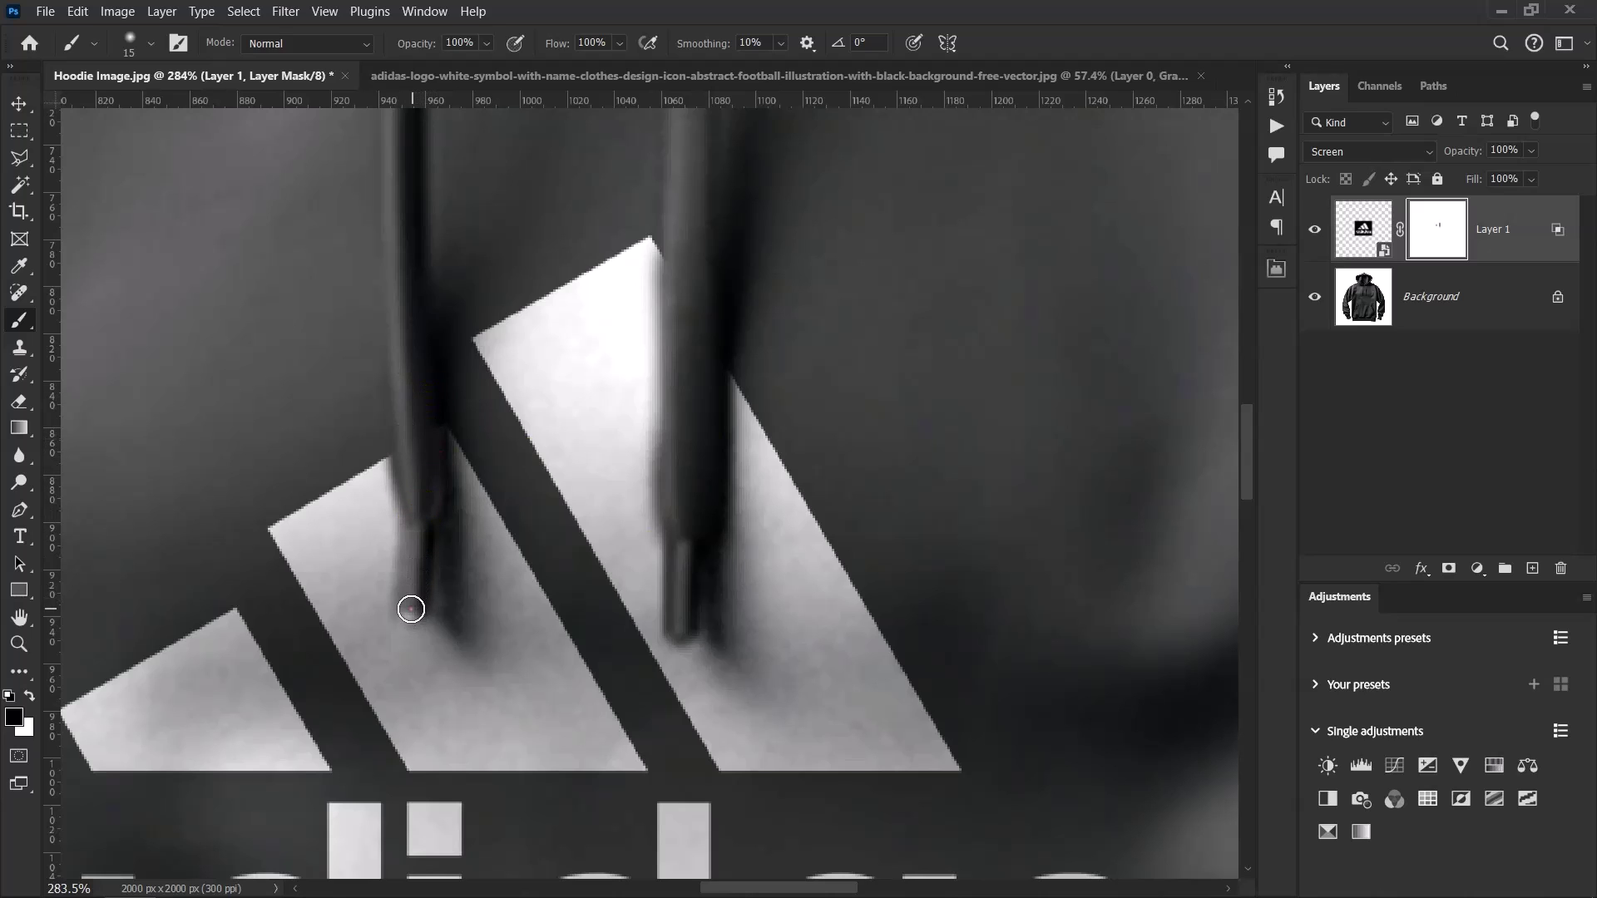
left_click_drag(411, 610, 418, 519)
left_click_drag(421, 355, 418, 371)
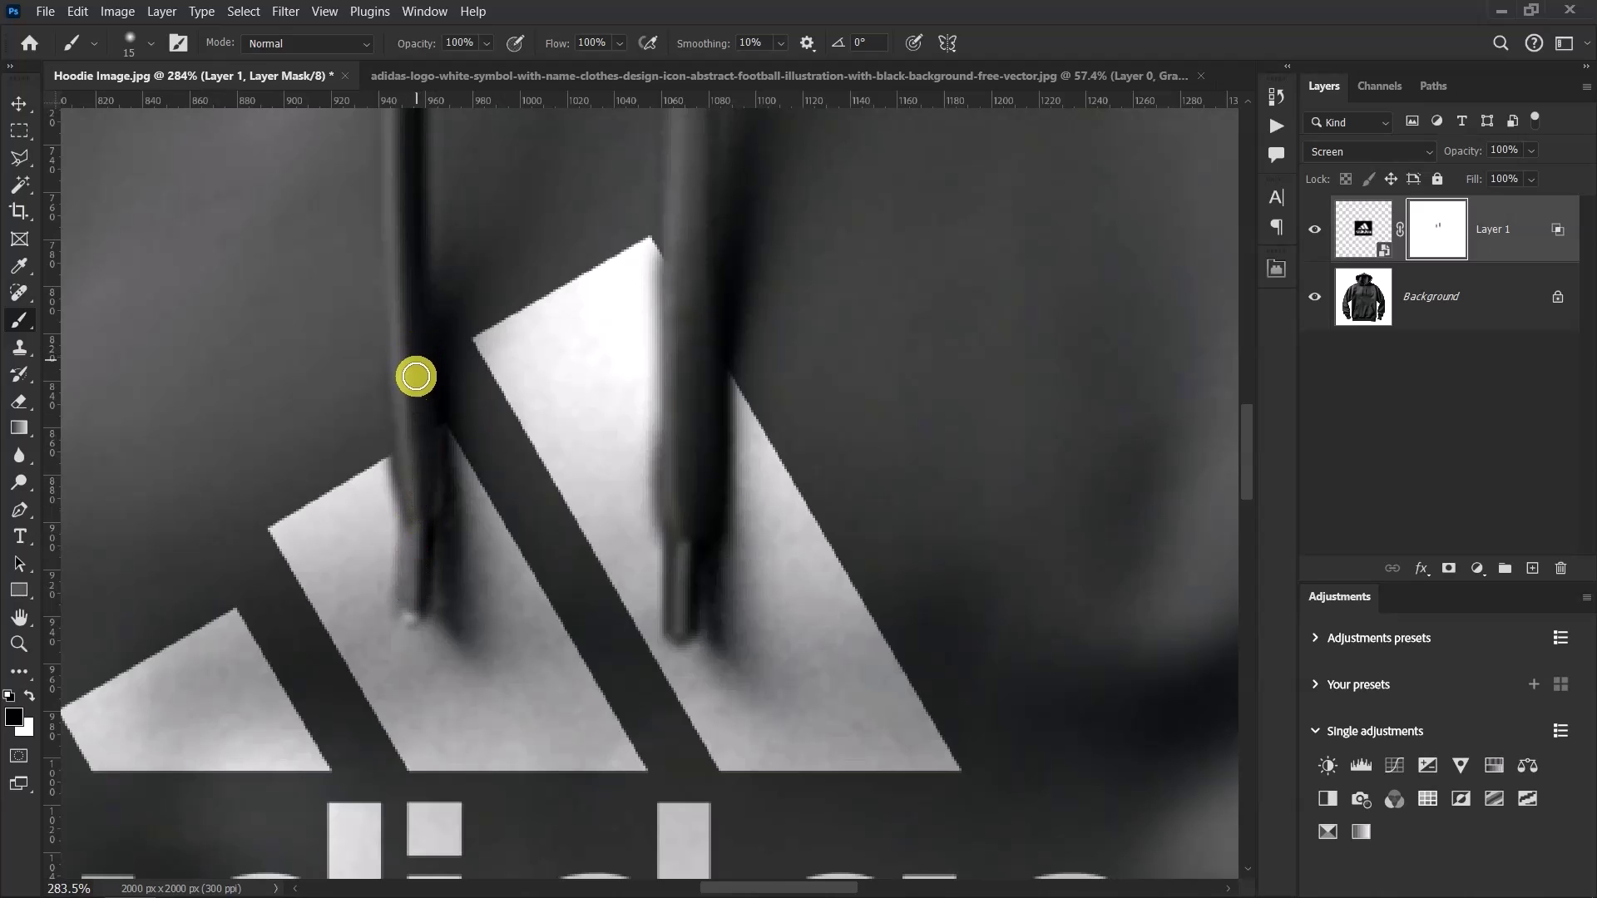
scroll(443, 414, "down", 3)
scroll(455, 415, "up", 1)
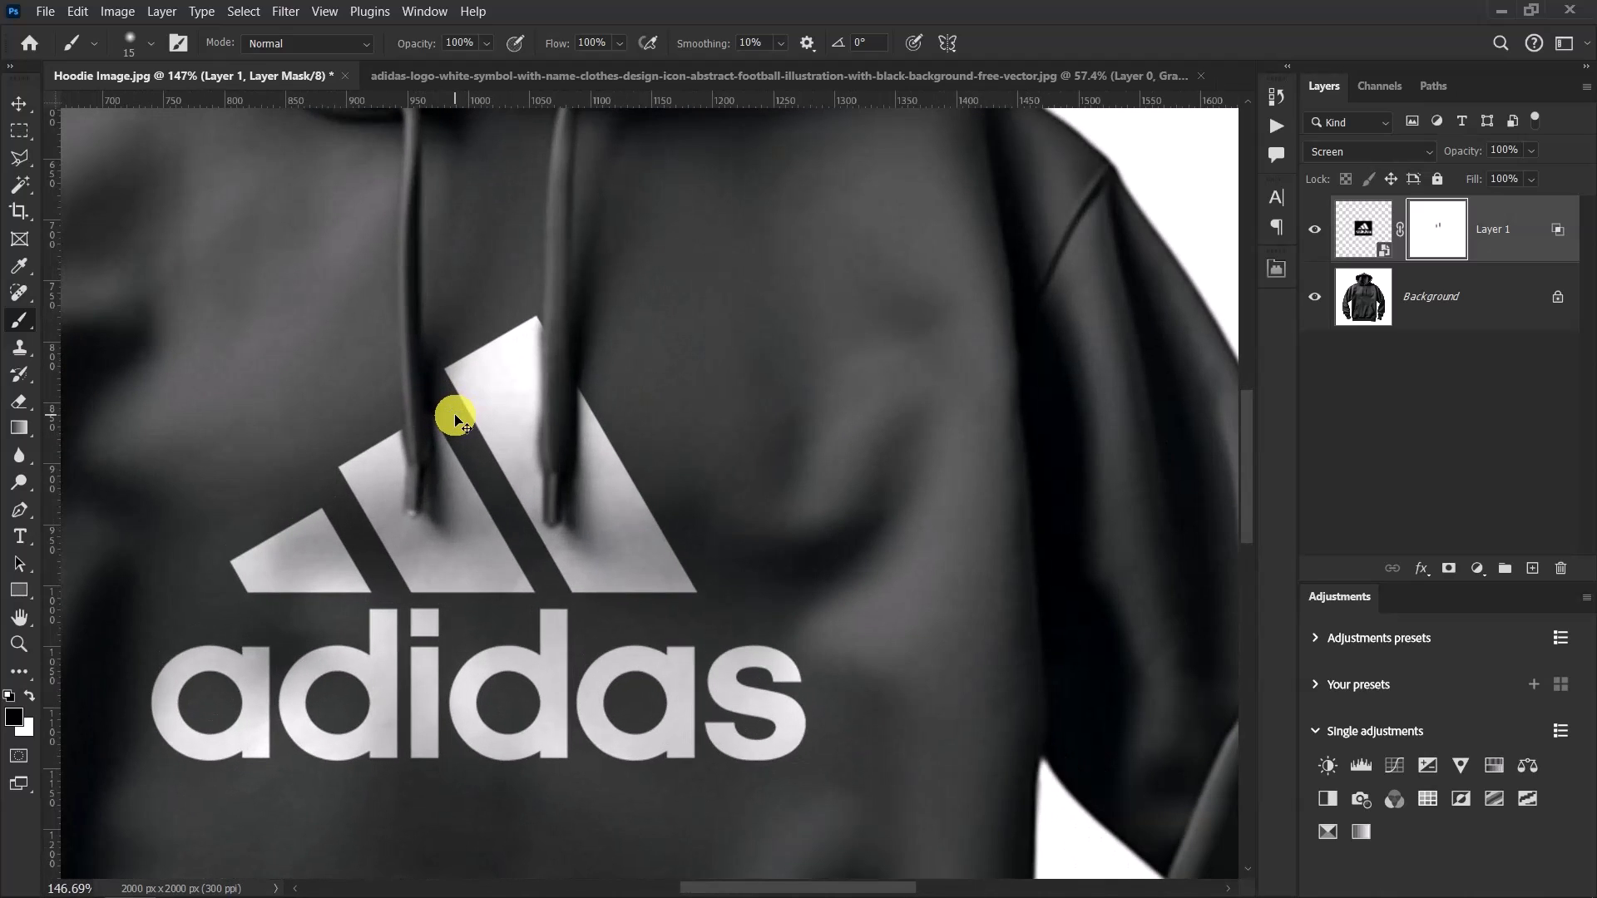
Step: Fit the whole hoodie on screen with Ctrl+0 and switch to the Move tool to review
key("ctrl+0")
left_click(19, 104)
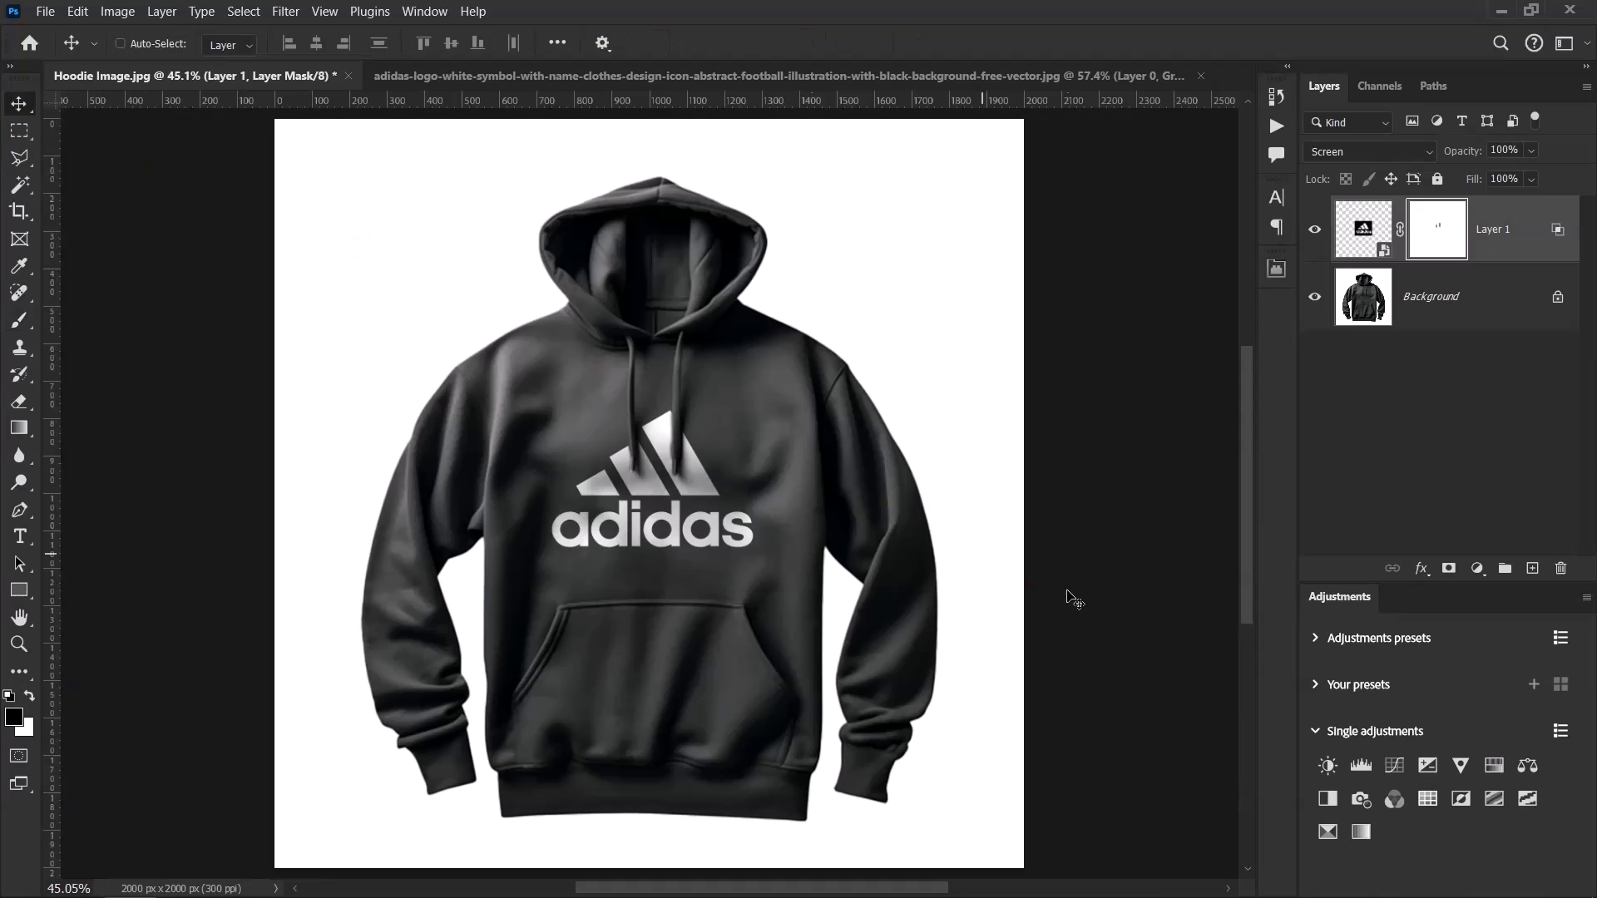
scroll(761, 534, "down", 1)
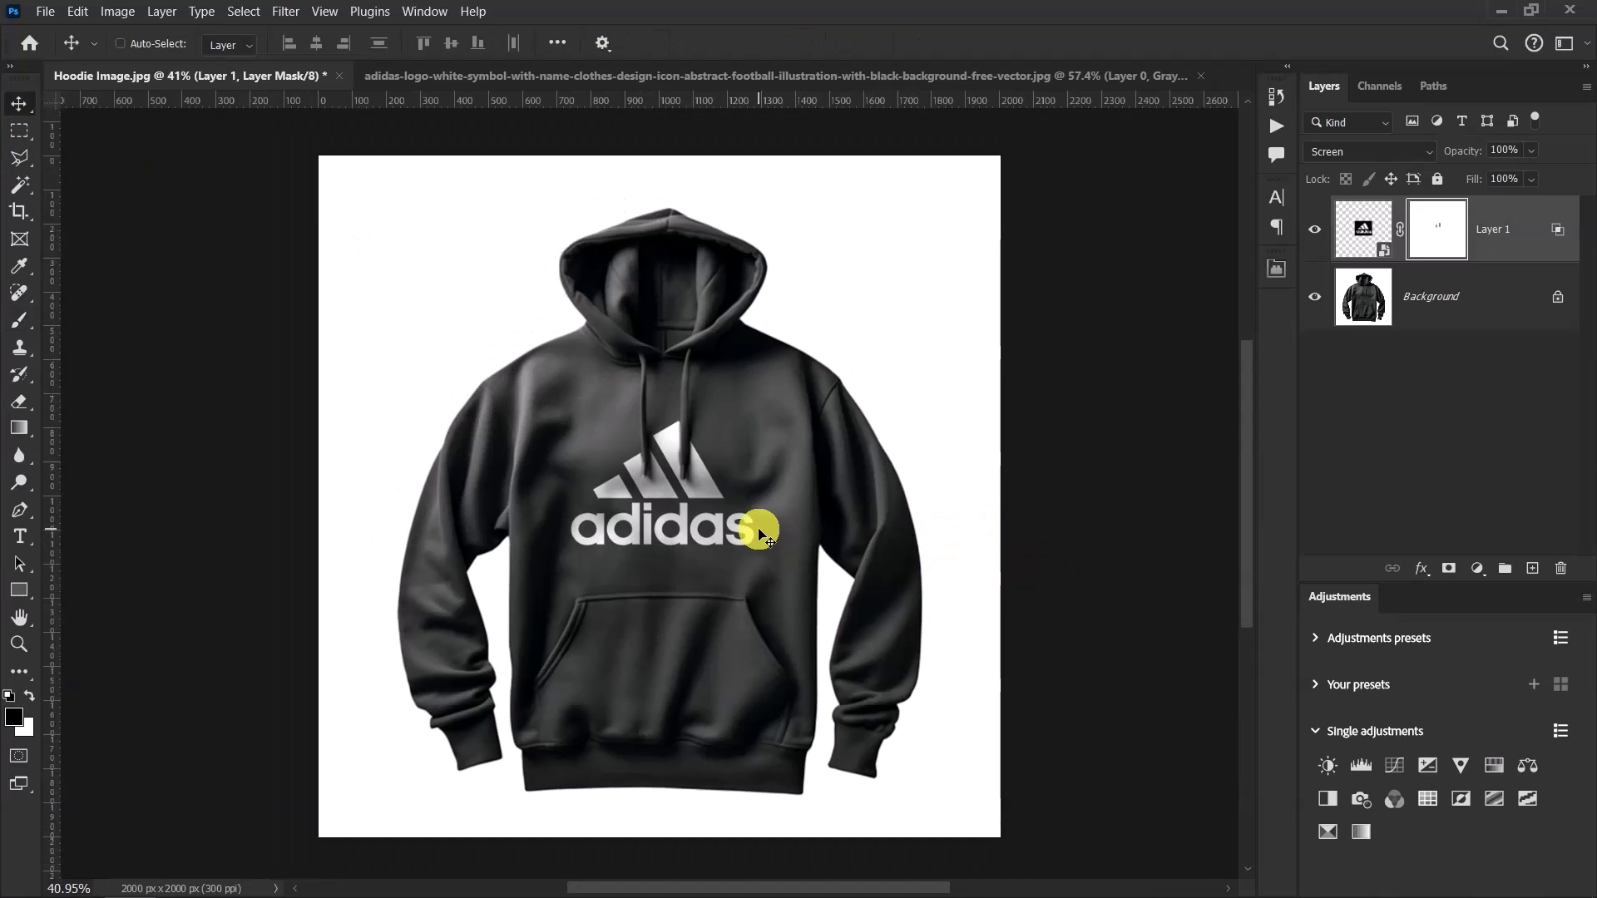
scroll(713, 553, "up", 4)
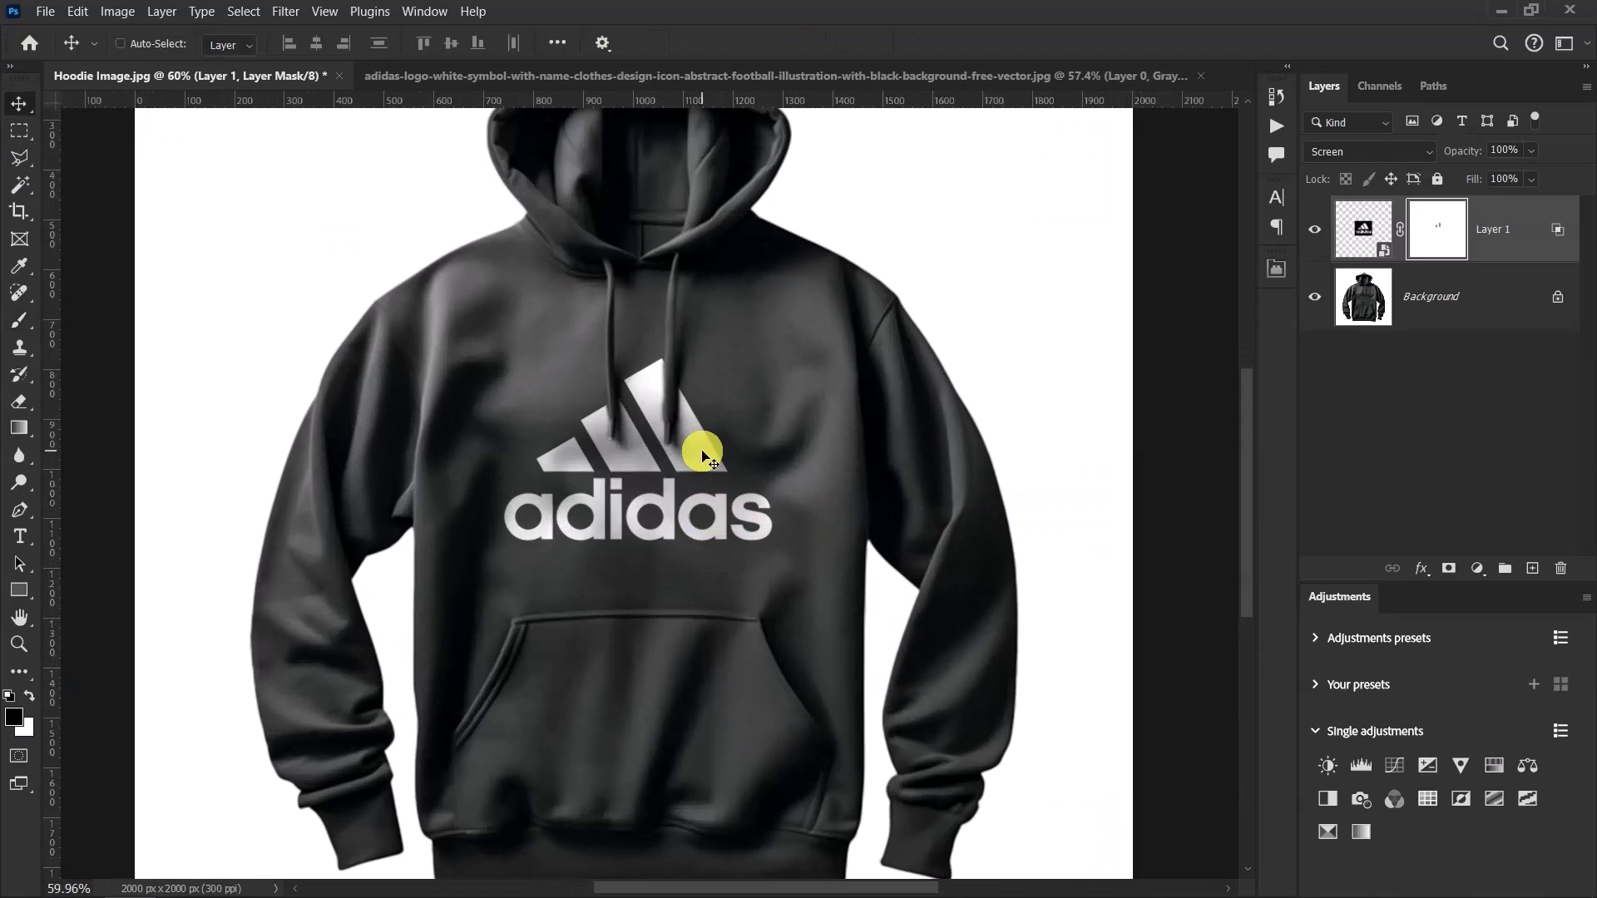
key("ctrl+0")
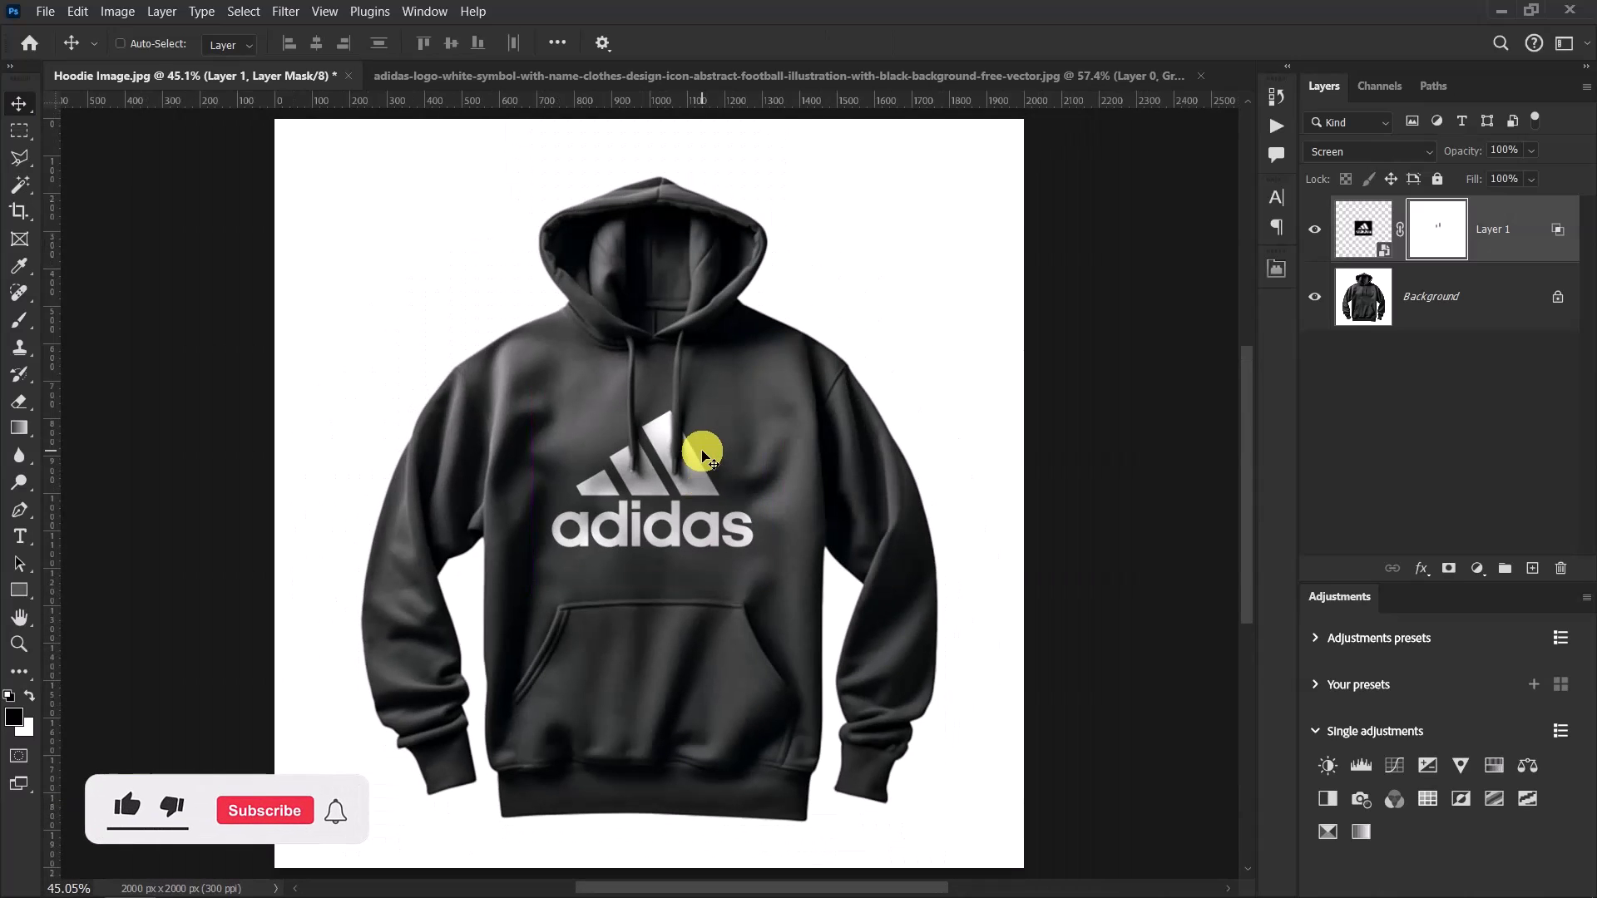